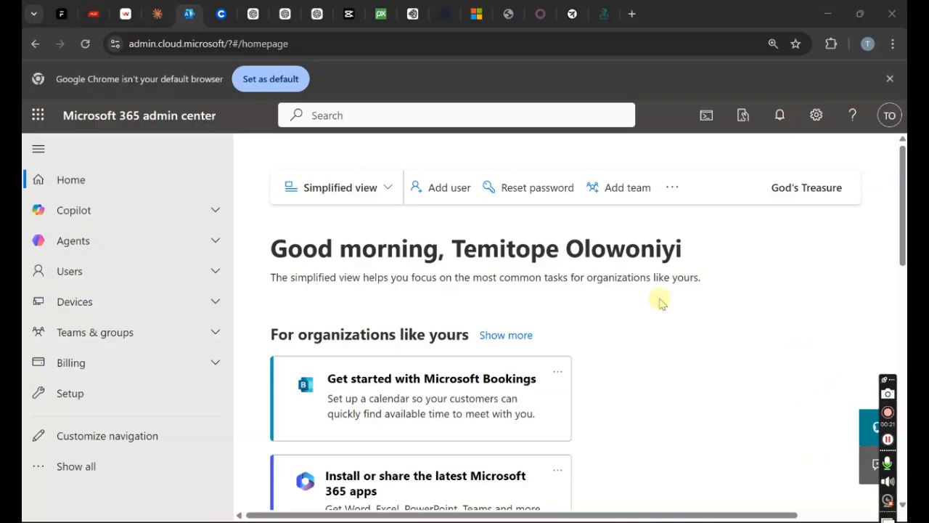
# Switch to the Microsoft Learn SSPR tutorial and scroll down to its introduction paragraph
pyautogui.click(477, 14)
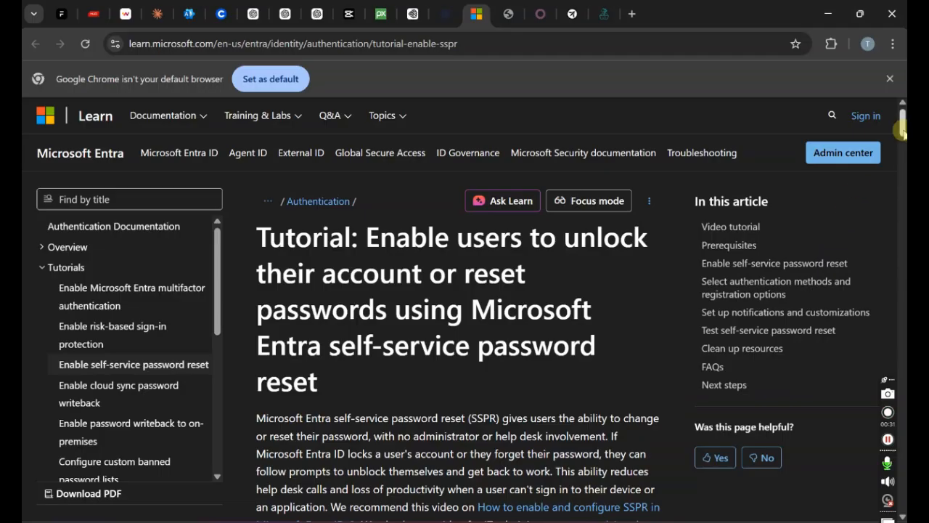
pyautogui.moveTo(901, 124); pyautogui.dragTo(901, 135)
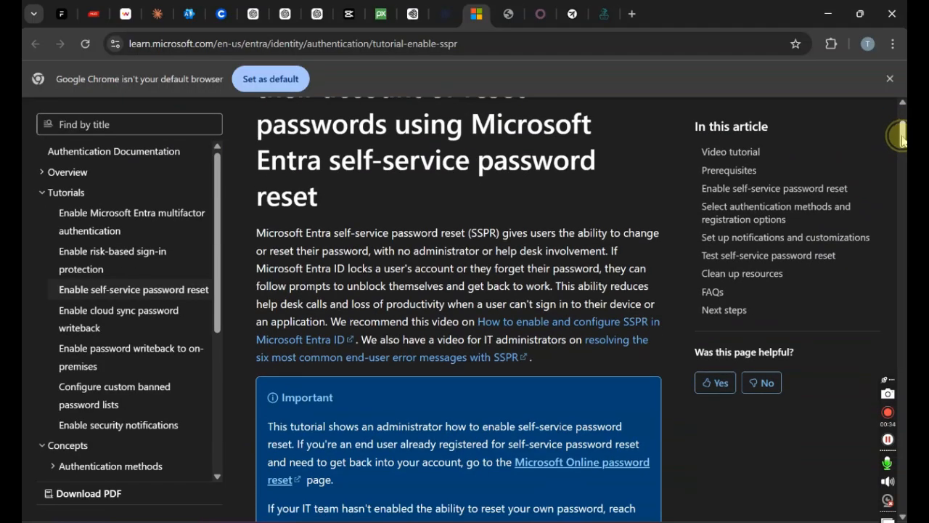
pyautogui.click(901, 137)
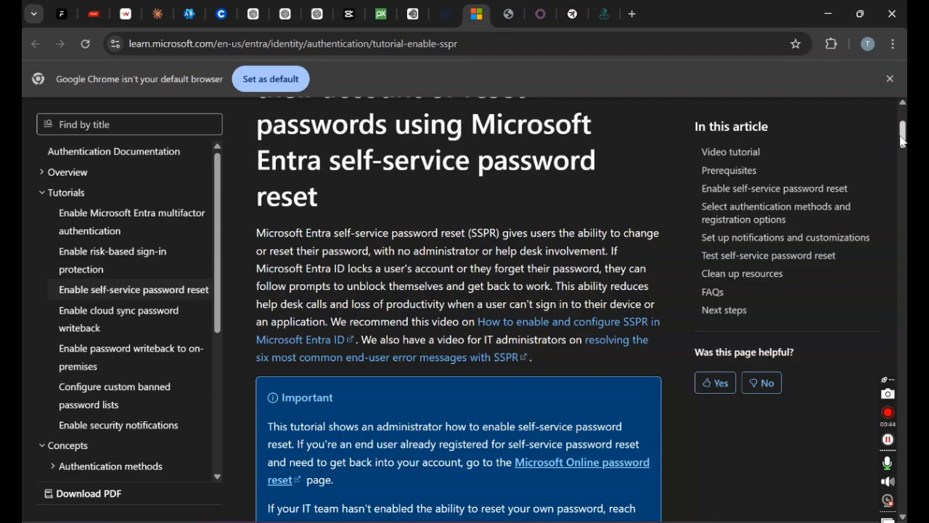
pyautogui.click(900, 137)
pyautogui.click(901, 137)
# From the Microsoft 365 admin center's full navigation, open the Identity admin centre under Admin centers
pyautogui.click(193, 8)
pyautogui.click(166, 470)
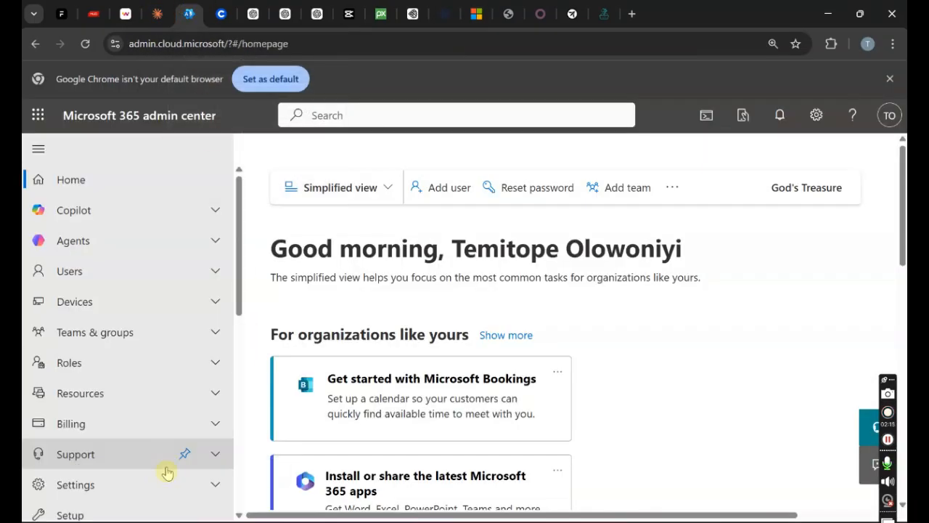
pyautogui.moveTo(244, 273); pyautogui.dragTo(235, 254)
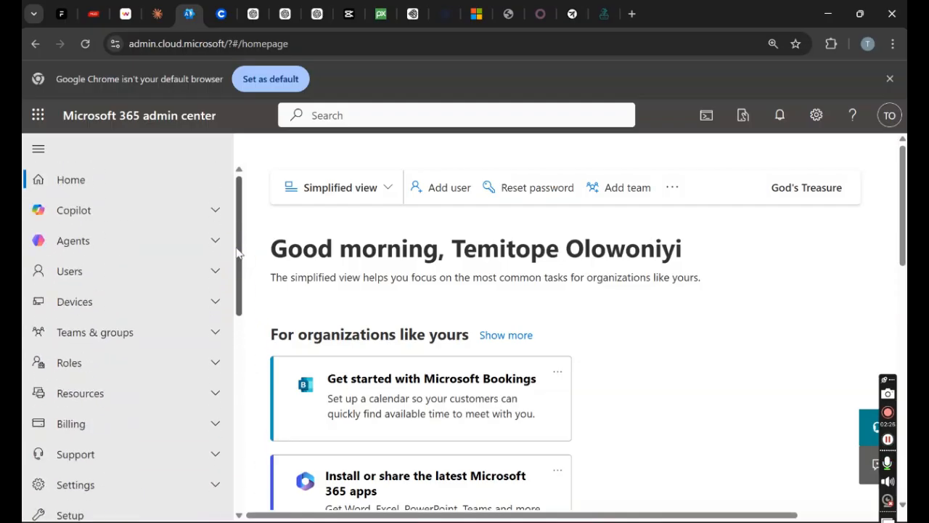
pyautogui.moveTo(239, 243); pyautogui.dragTo(240, 375)
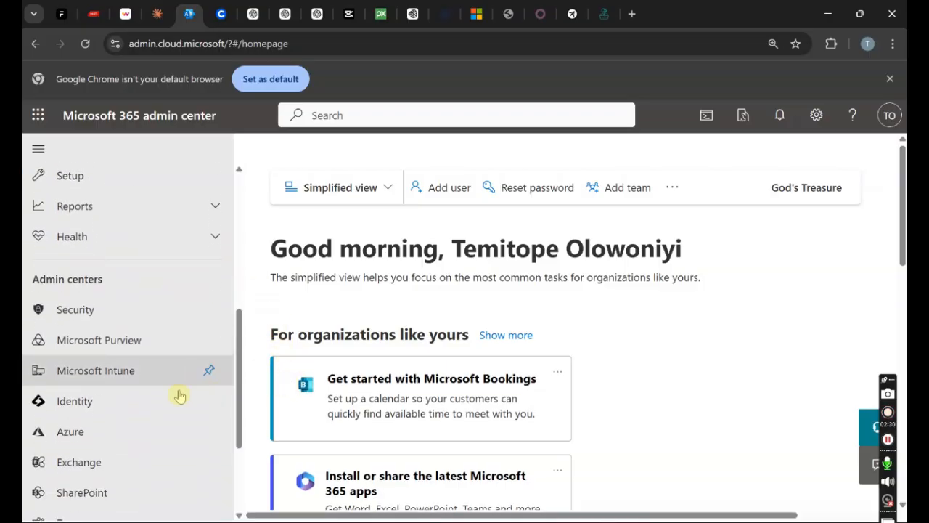
pyautogui.click(100, 410)
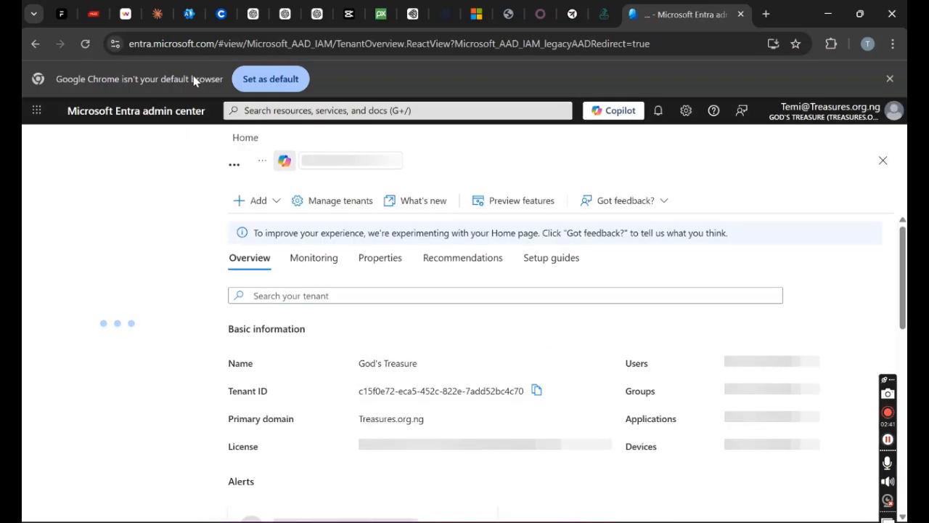
# Open Password reset in Entra to view its Properties, with self-service reset set to All
pyautogui.moveTo(208, 234); pyautogui.dragTo(215, 310)
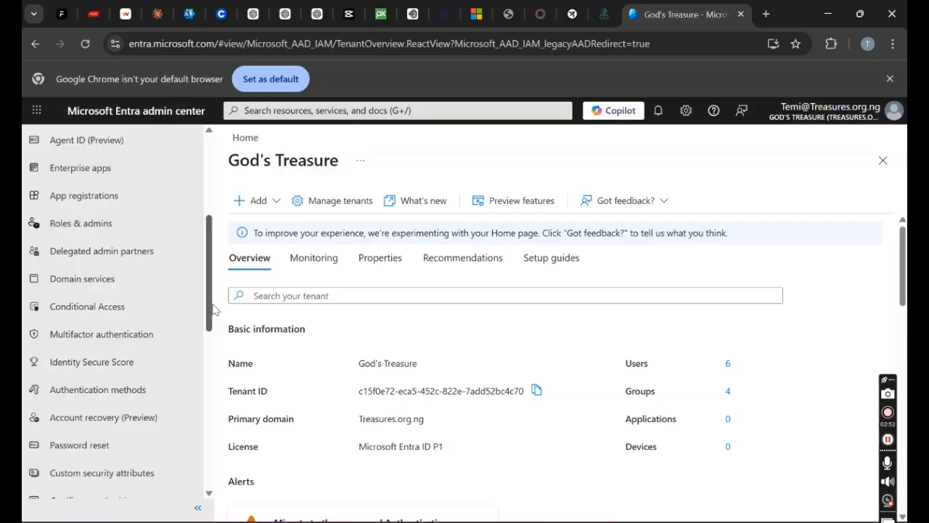
pyautogui.moveTo(213, 310)
pyautogui.mouseDown()
pyautogui.moveTo(207, 236)
pyautogui.moveTo(205, 315)
pyautogui.moveTo(220, 332)
pyautogui.moveTo(235, 419)
pyautogui.moveTo(236, 286)
pyautogui.moveTo(226, 249)
pyautogui.moveTo(224, 309)
pyautogui.mouseUp()
pyautogui.click(97, 385)
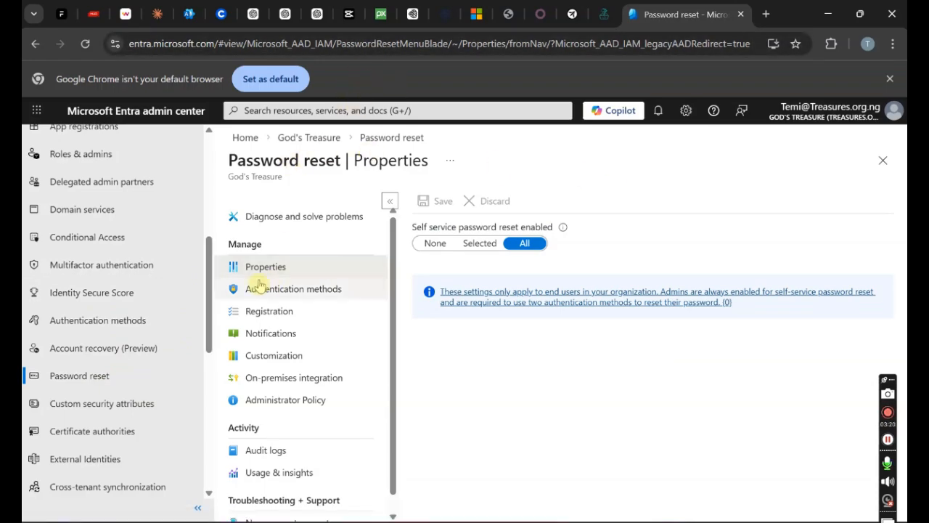
pyautogui.click(303, 291)
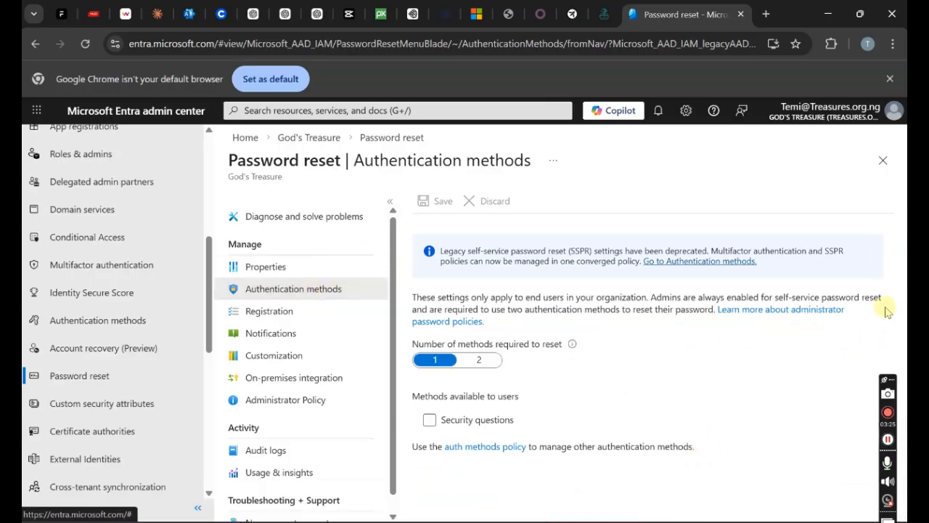
pyautogui.moveTo(899, 308); pyautogui.dragTo(900, 334)
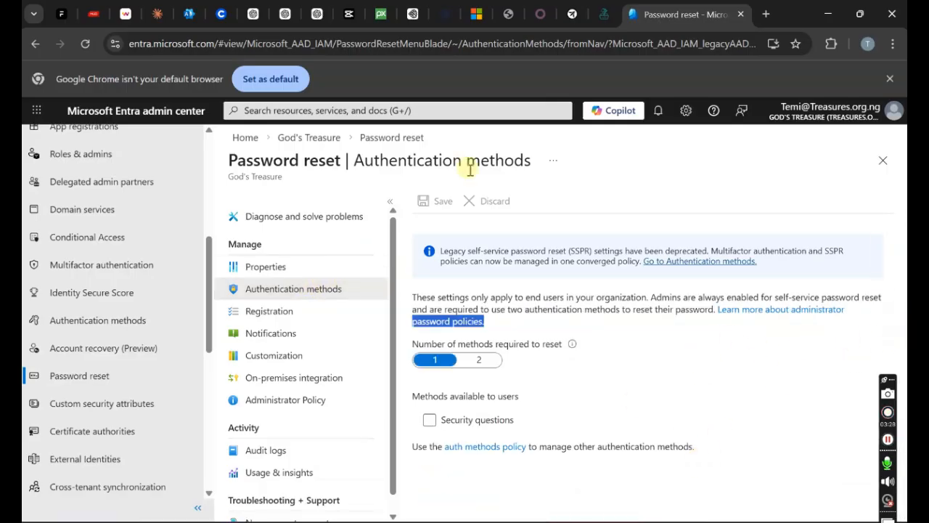
pyautogui.click(480, 360)
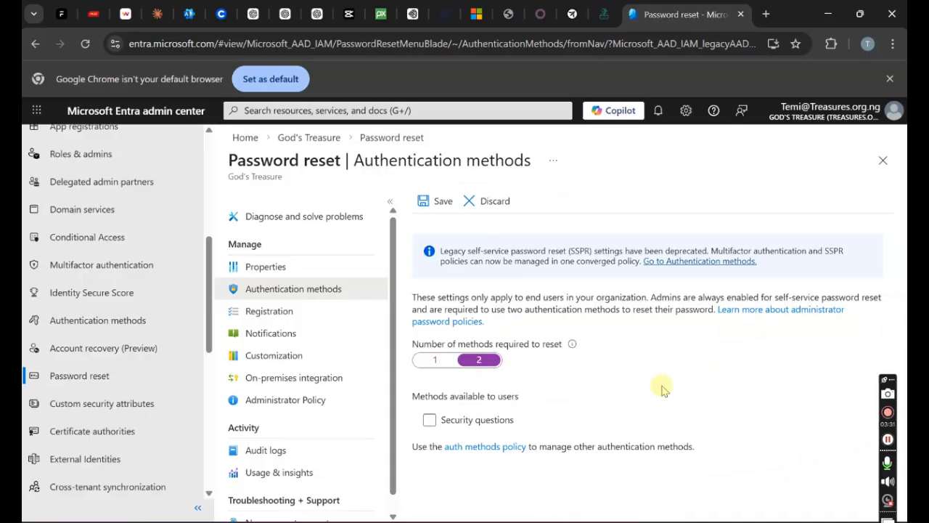
pyautogui.click(426, 363)
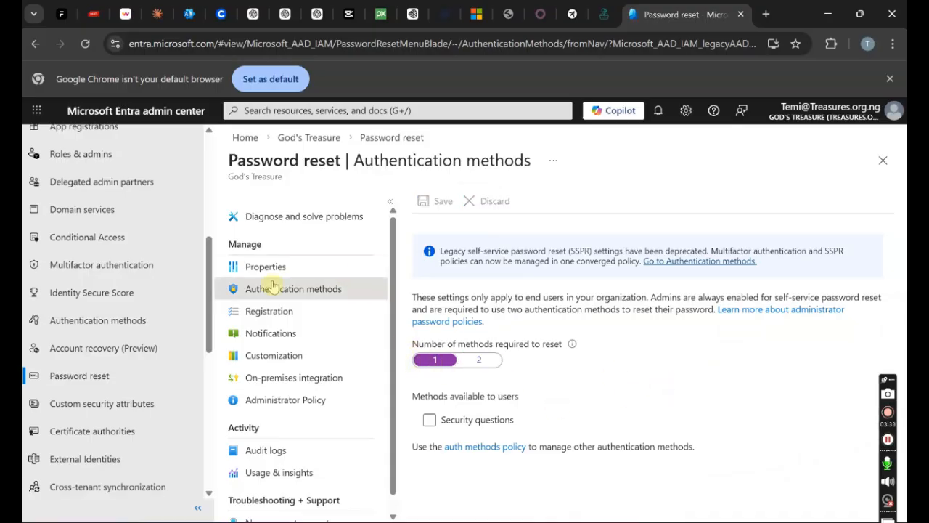
pyautogui.click(269, 310)
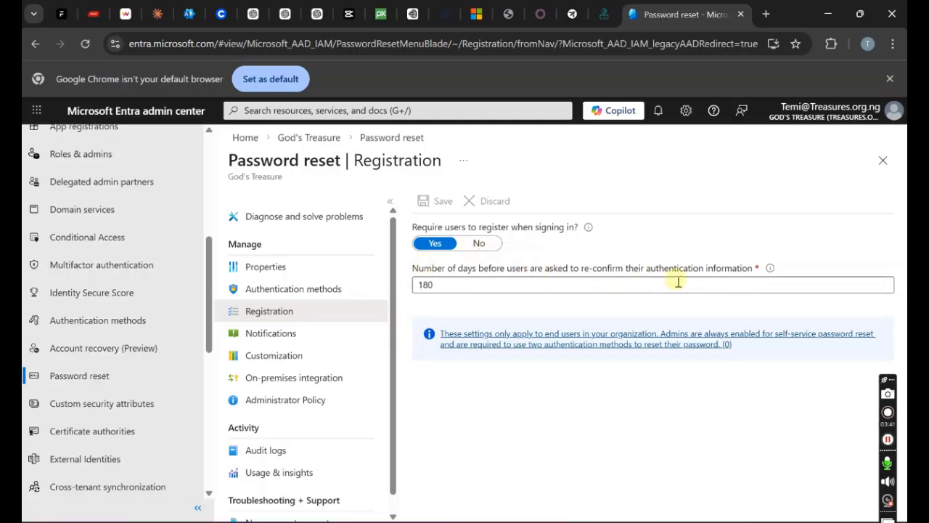
pyautogui.click(297, 270)
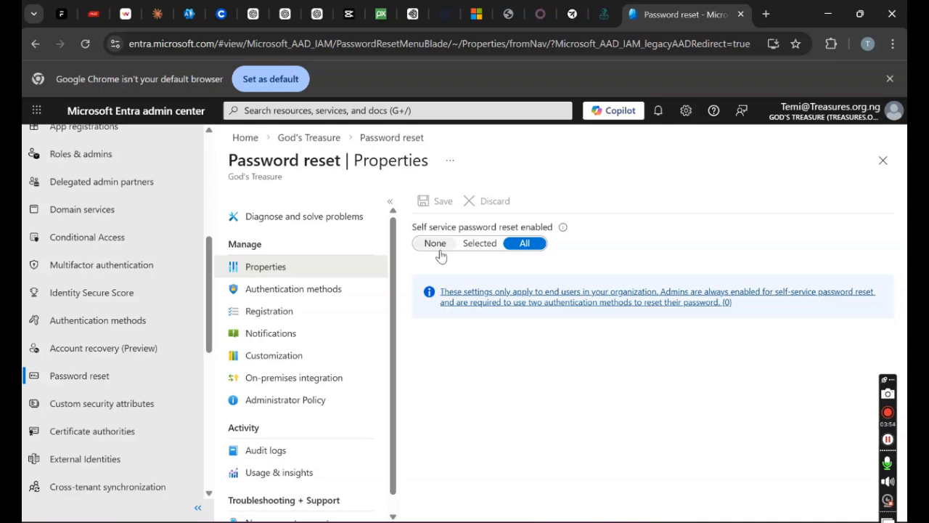
pyautogui.click(439, 250)
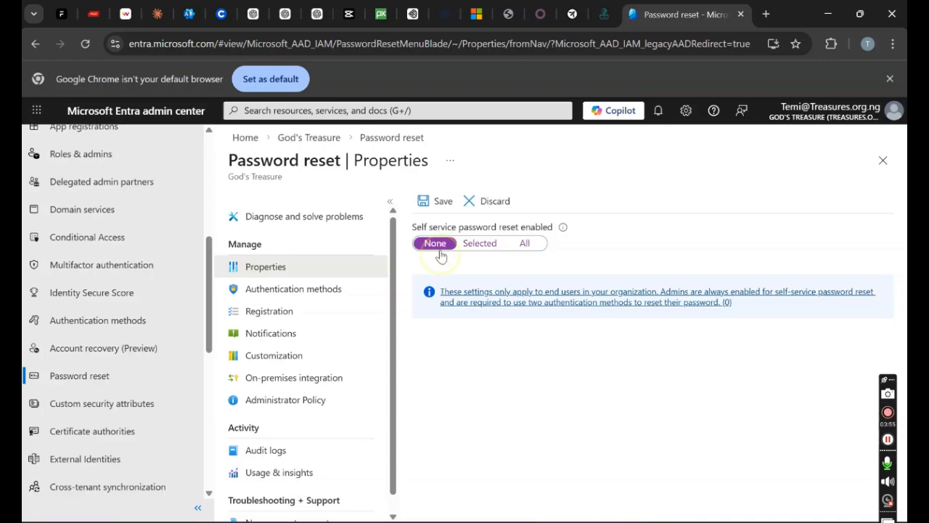
pyautogui.click(521, 244)
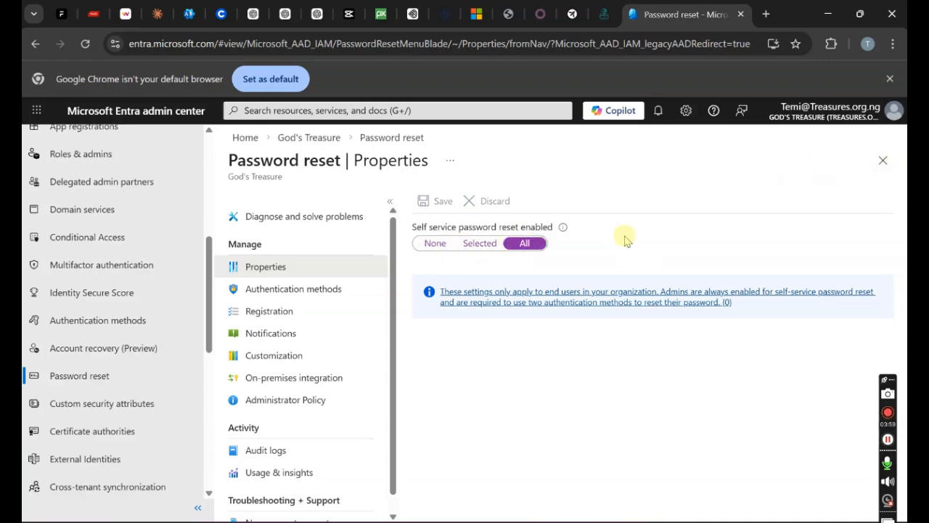
# Close the password reset blade and browse to office.com in a new Incognito window
pyautogui.click(883, 159)
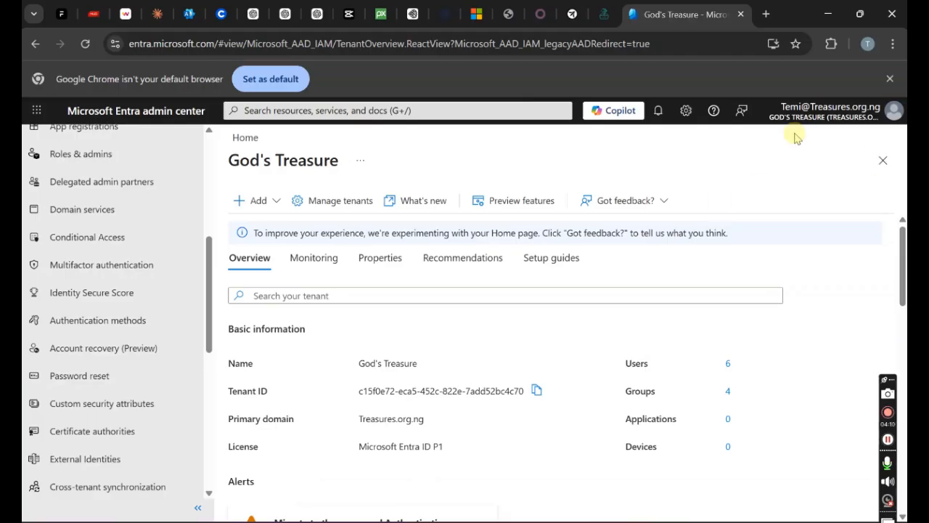
pyautogui.moveTo(208, 265); pyautogui.dragTo(209, 158)
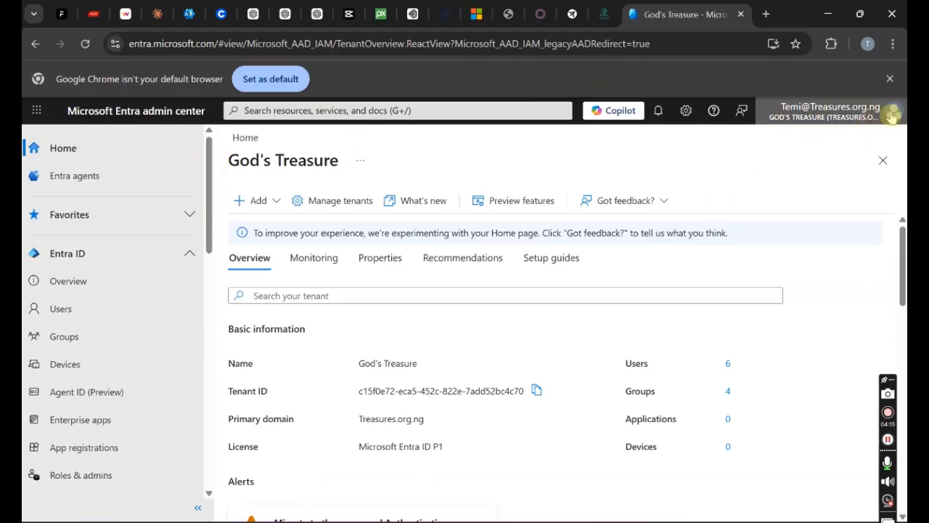
pyautogui.click(893, 43)
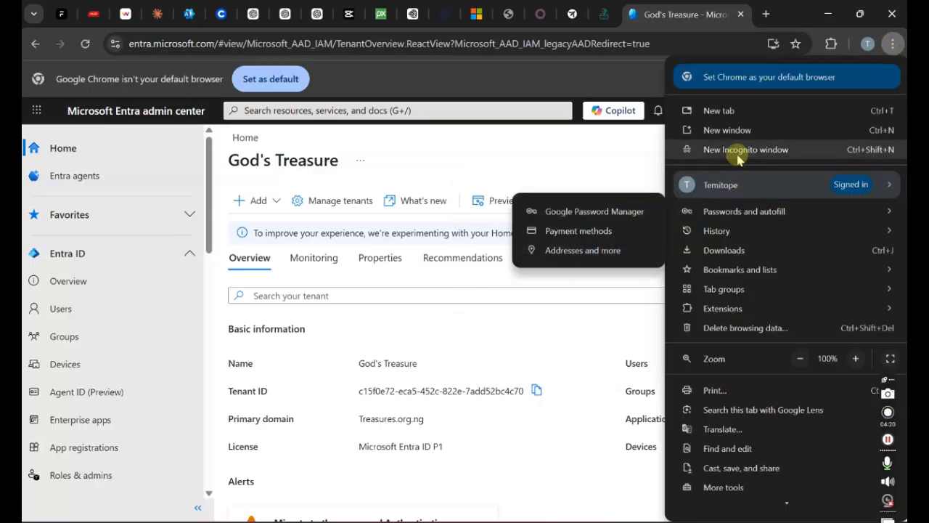
pyautogui.click(739, 157)
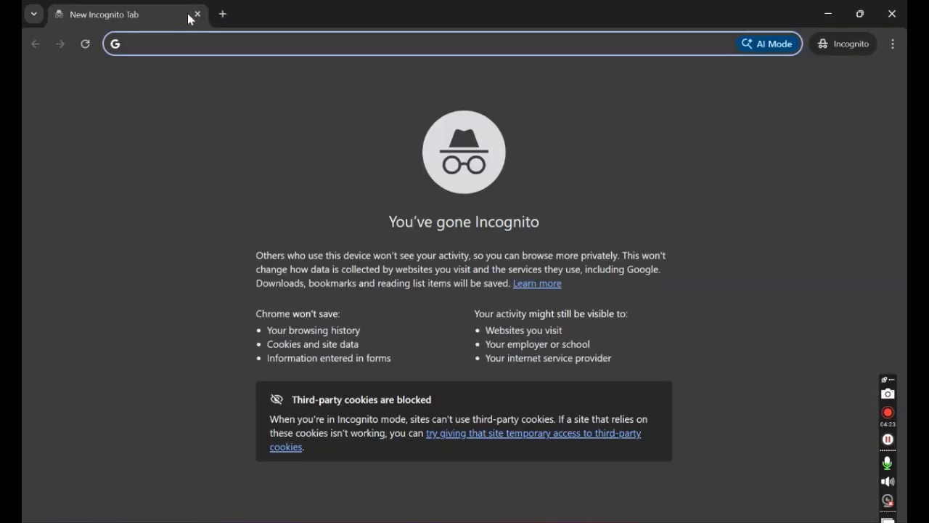
pyautogui.write('office.com')
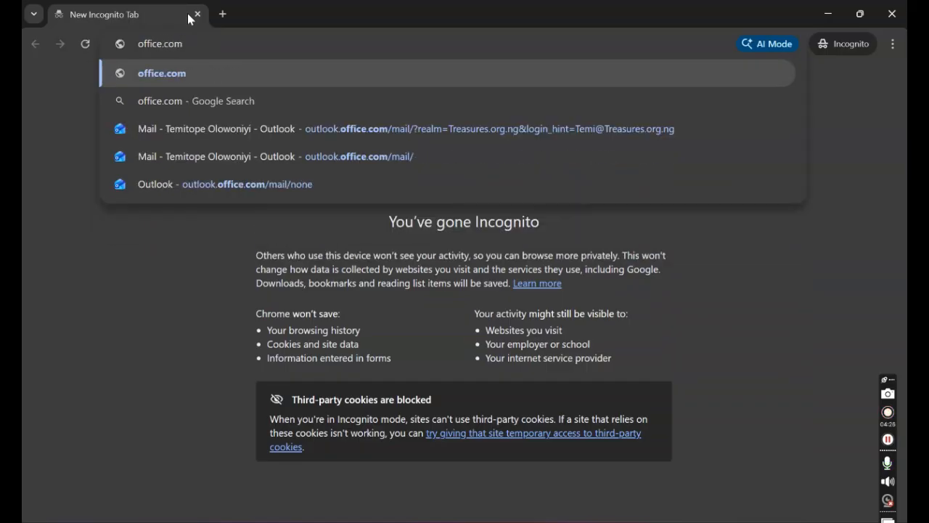
pyautogui.press('Return')
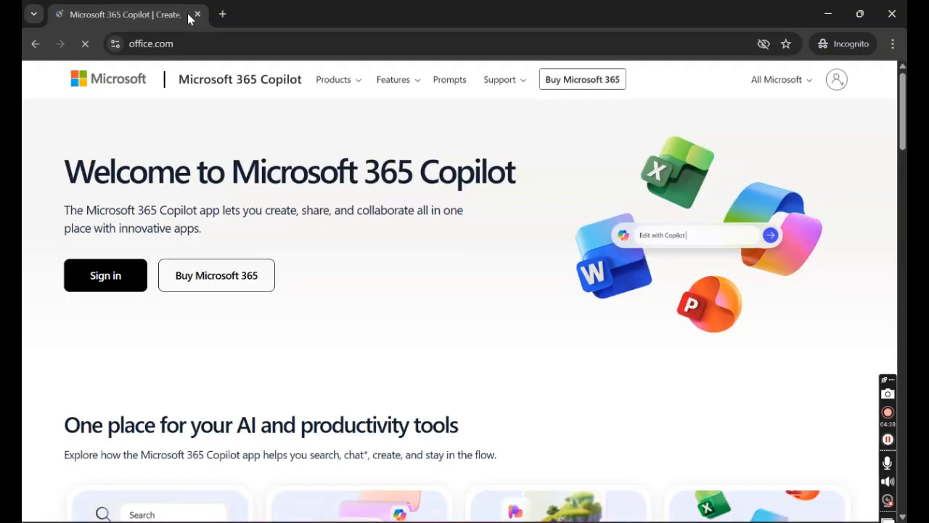
# Sign in on office.com with the test user's e-mail address and choose Forgot my password
pyautogui.click(108, 273)
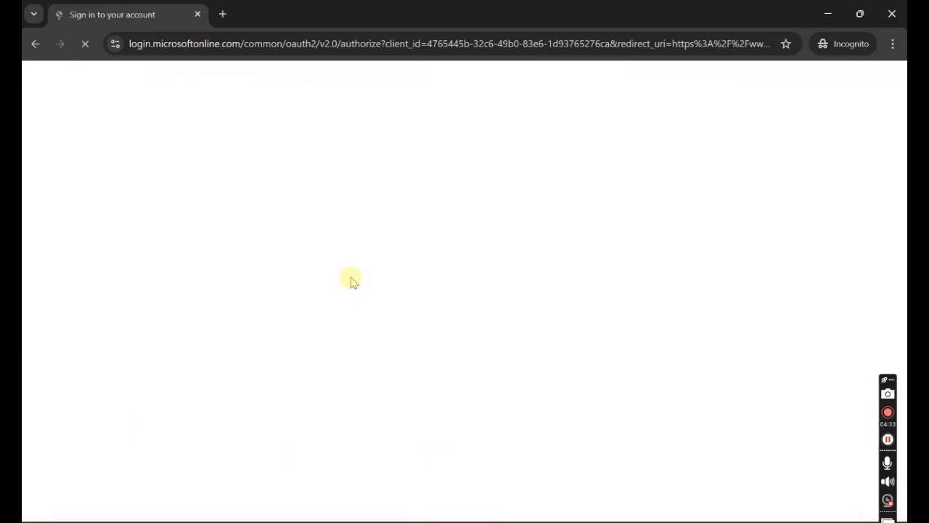
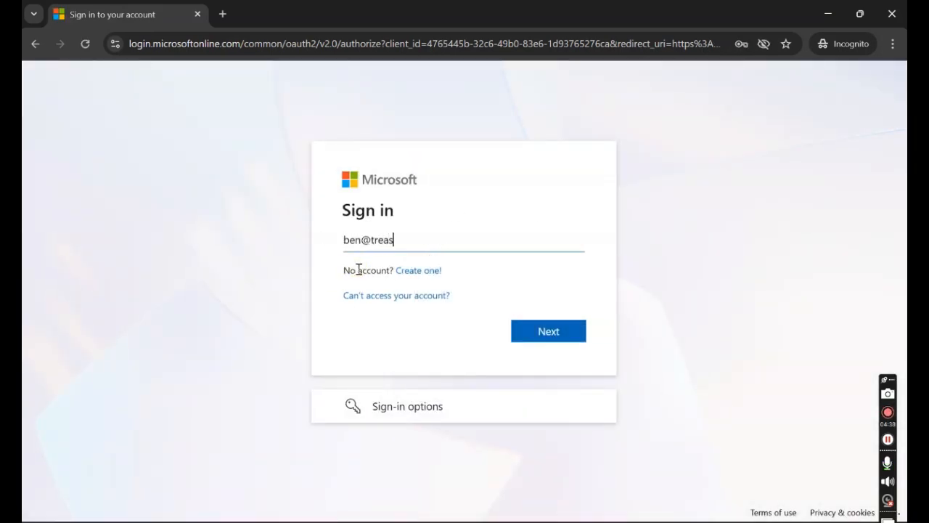
pyautogui.click(538, 332)
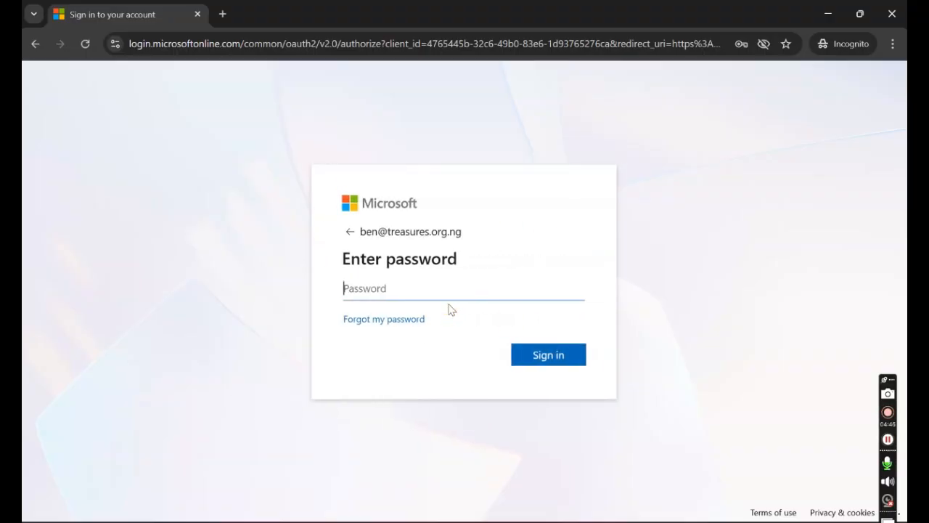
pyautogui.click(417, 320)
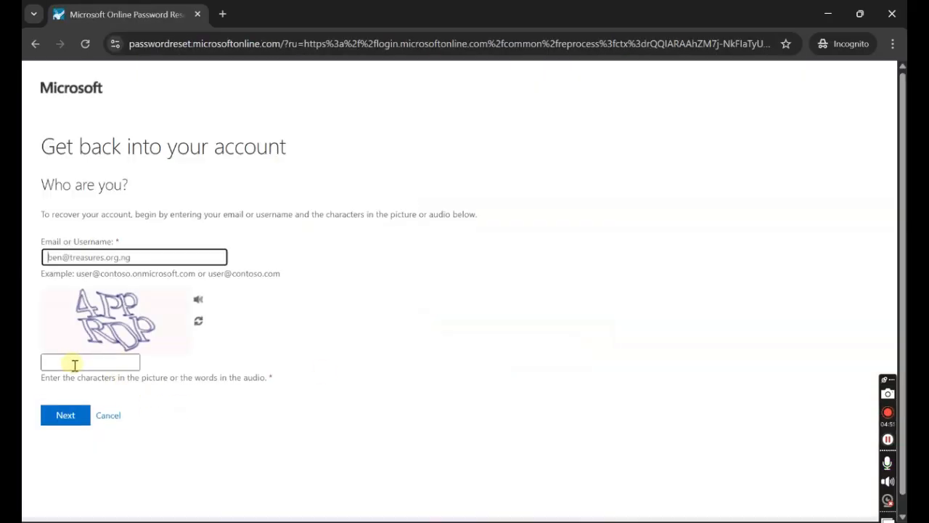
# Enter the captcha picture characters for the prefilled account and continue to verification step 1
pyautogui.click(74, 365)
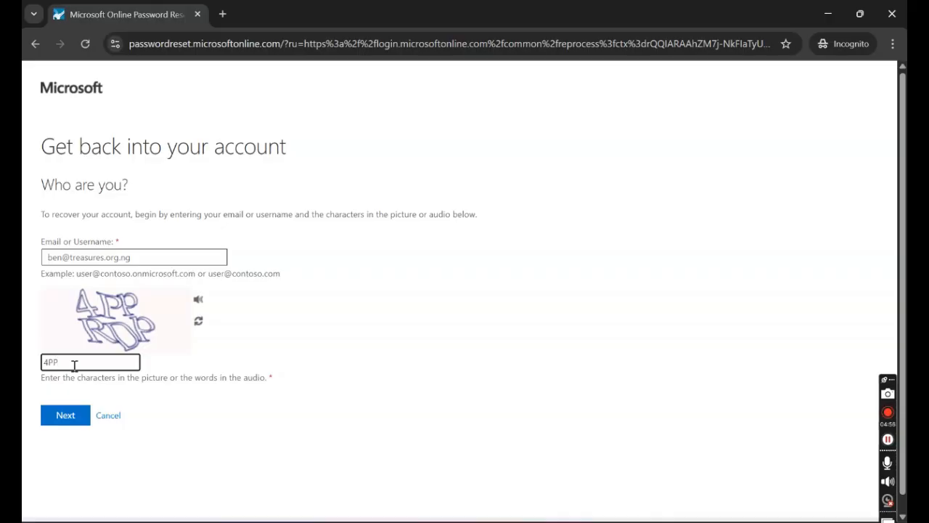
pyautogui.write('4PPRDP')
pyautogui.click(65, 417)
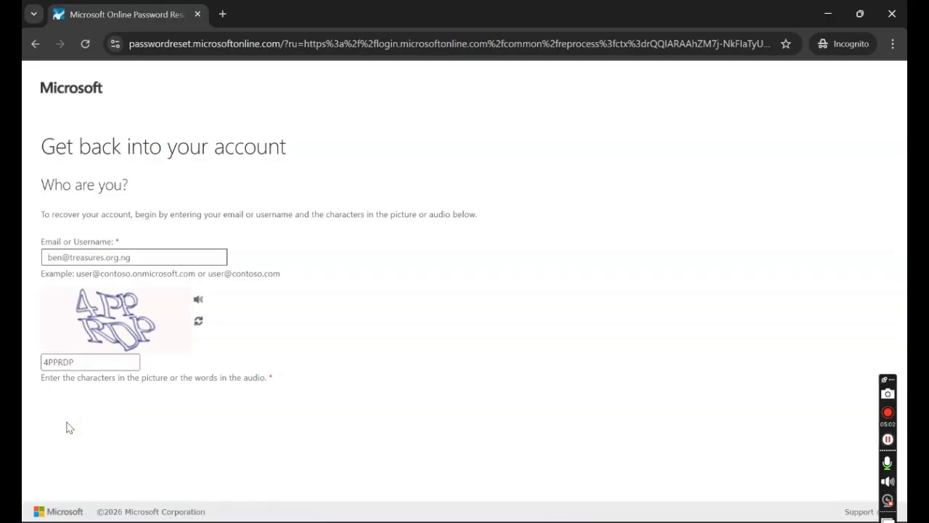
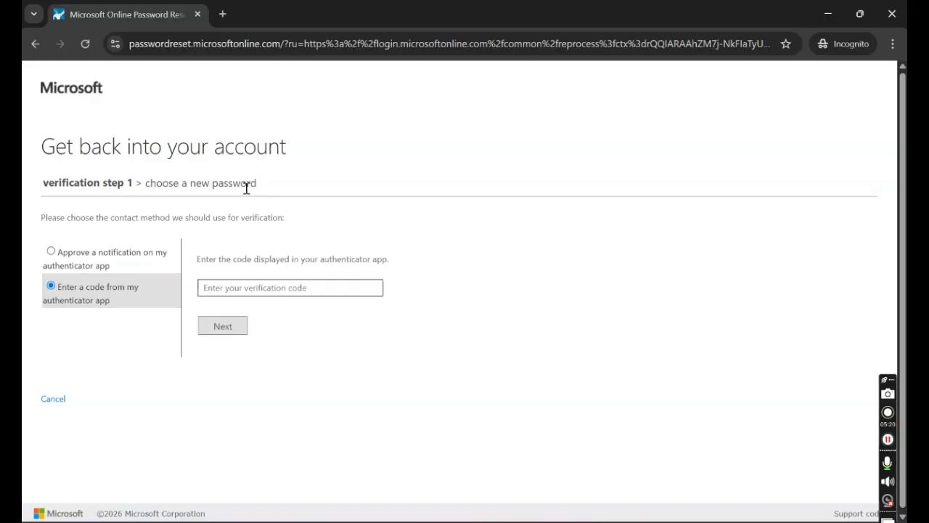
# Verify with an authenticator app approval notification to reach the new-password form
pyautogui.click(51, 252)
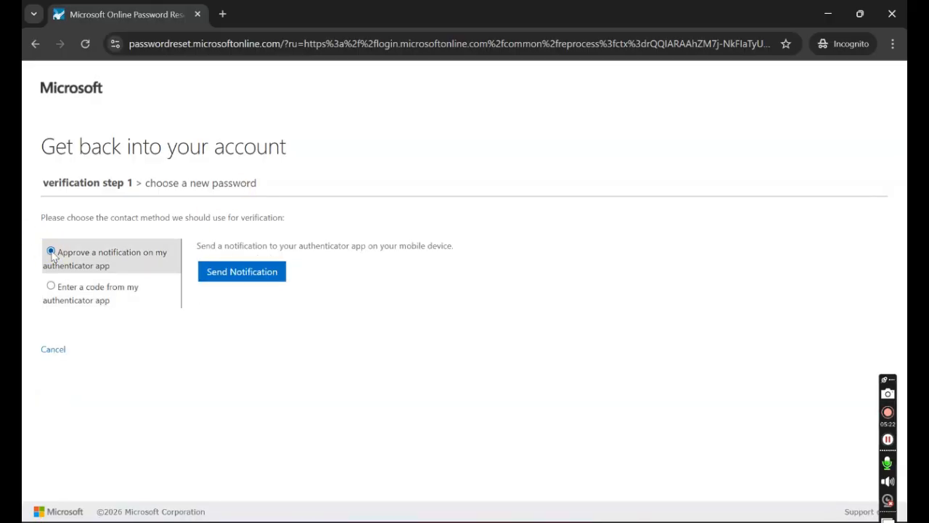
pyautogui.click(224, 270)
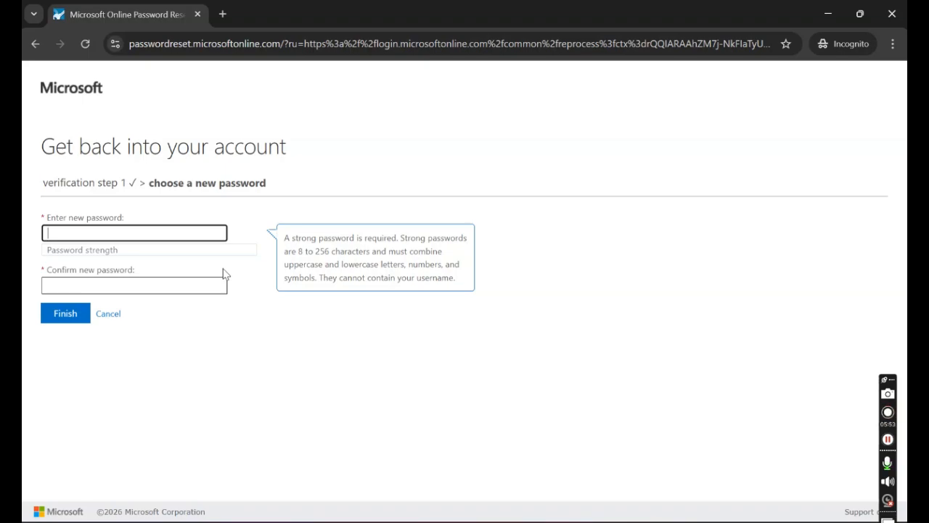
# Enter and confirm a strong new password, finish the reset, and go on to sign in
pyautogui.write('•••')
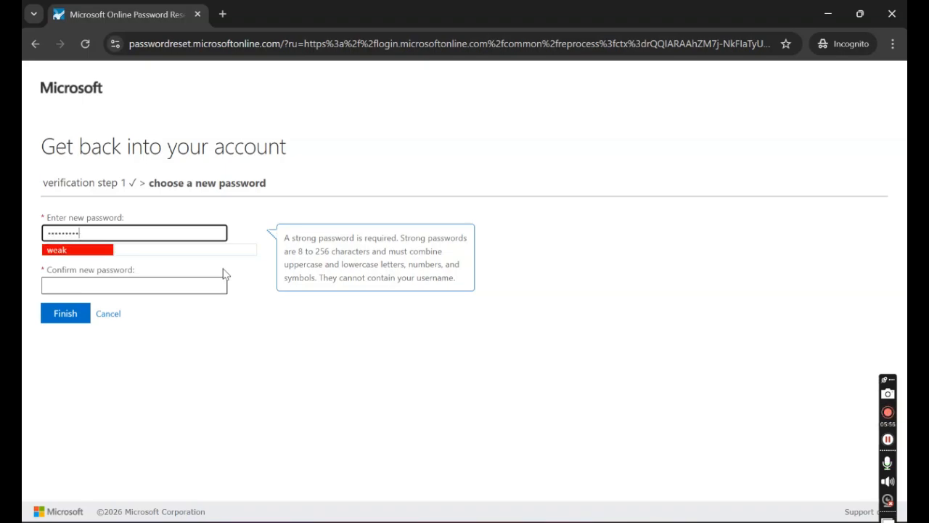
pyautogui.write('•')
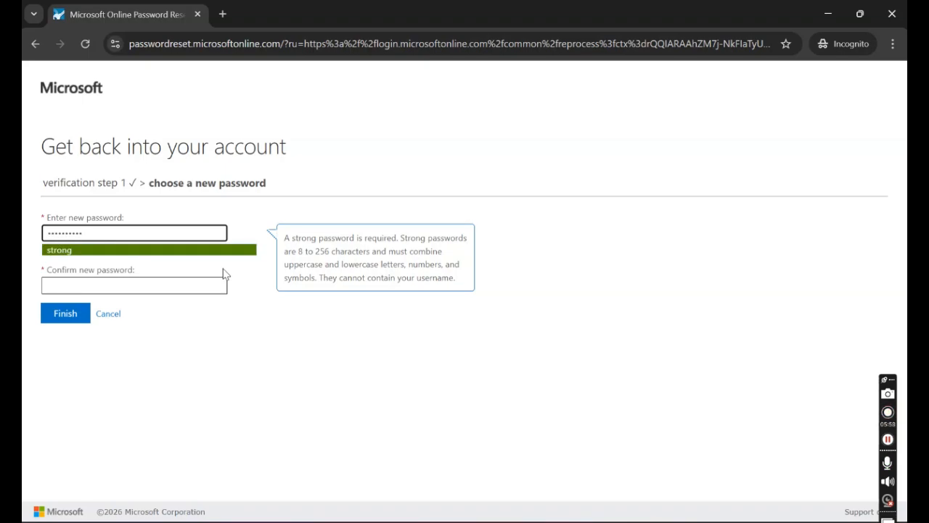
pyautogui.click(180, 286)
pyautogui.write('••••••')
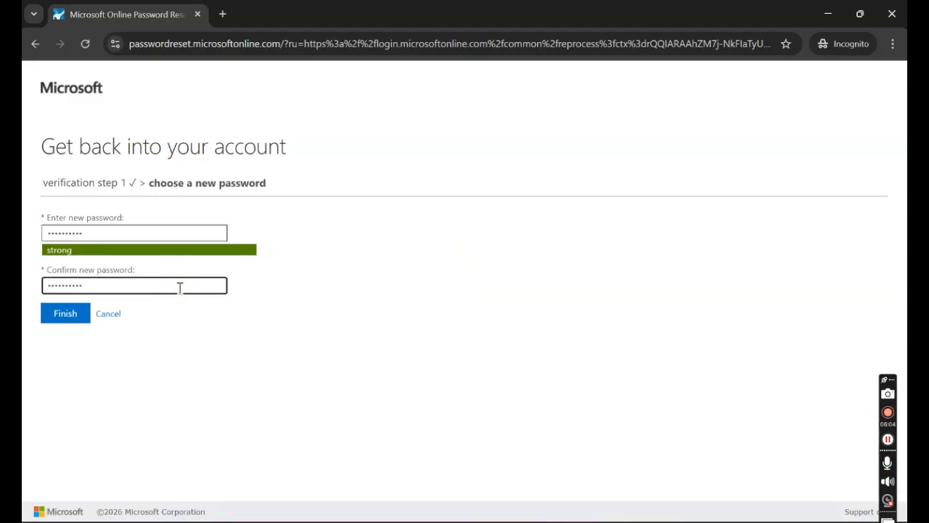
pyautogui.write('••••')
pyautogui.click(84, 320)
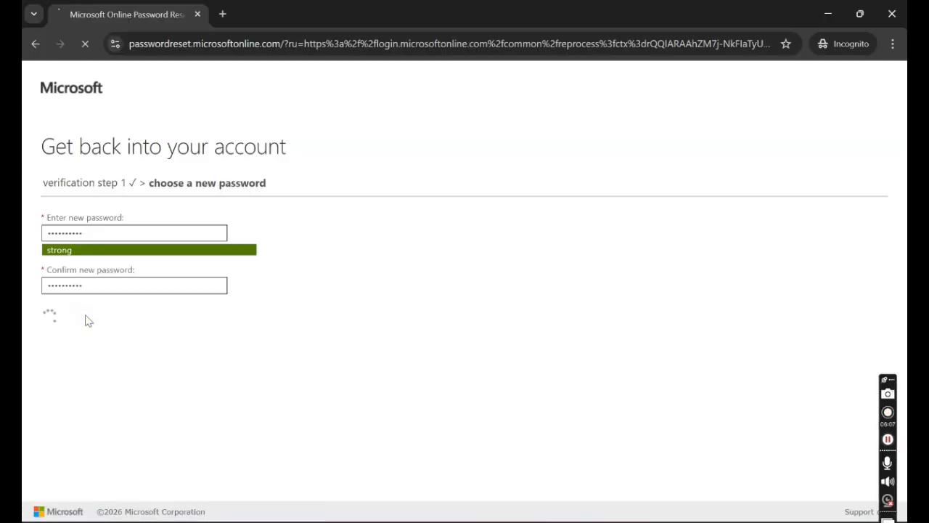
pyautogui.click(215, 202)
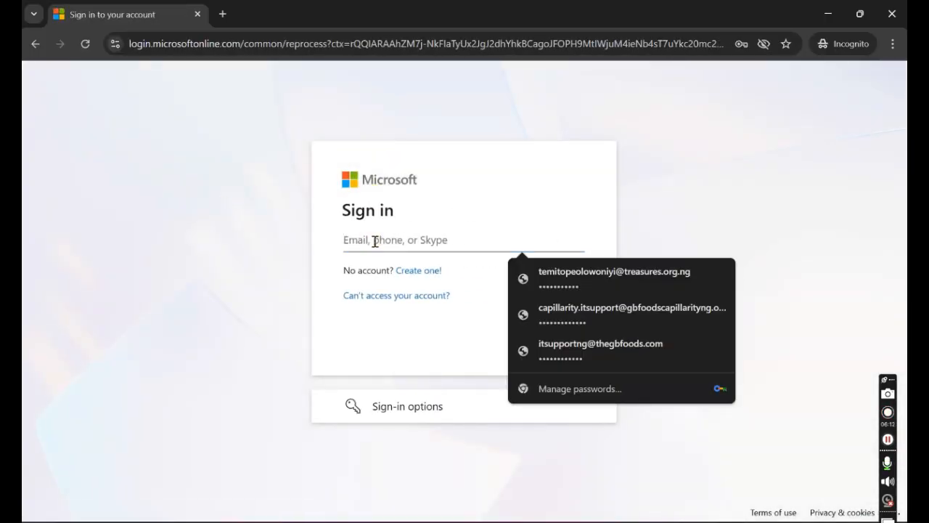
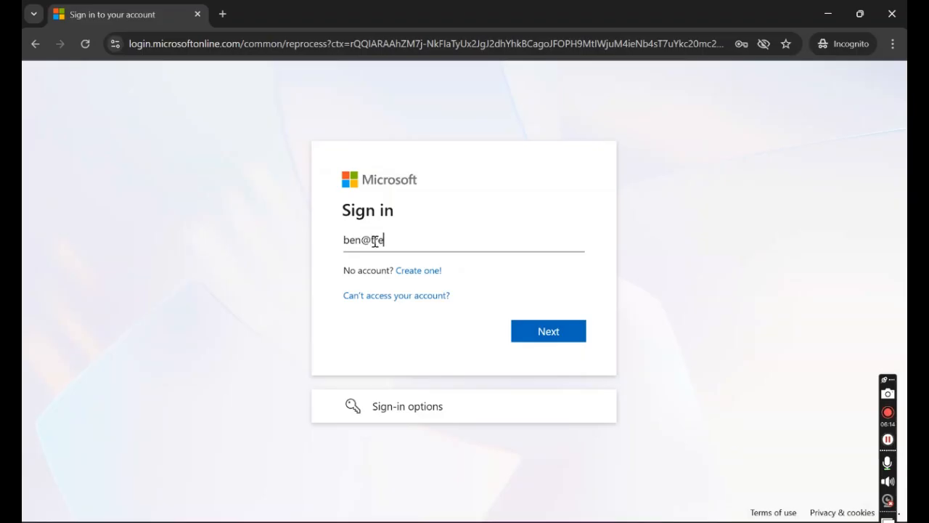
# Sign in with the test user's e-mail and new password, choosing Yes to stay signed in
pyautogui.click(554, 328)
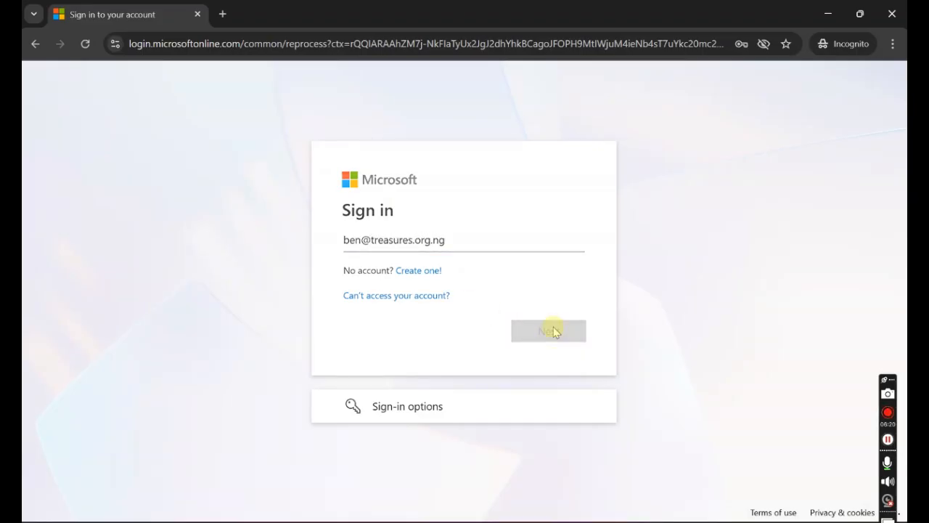
pyautogui.click(404, 289)
pyautogui.write('**********')
pyautogui.press('Return')
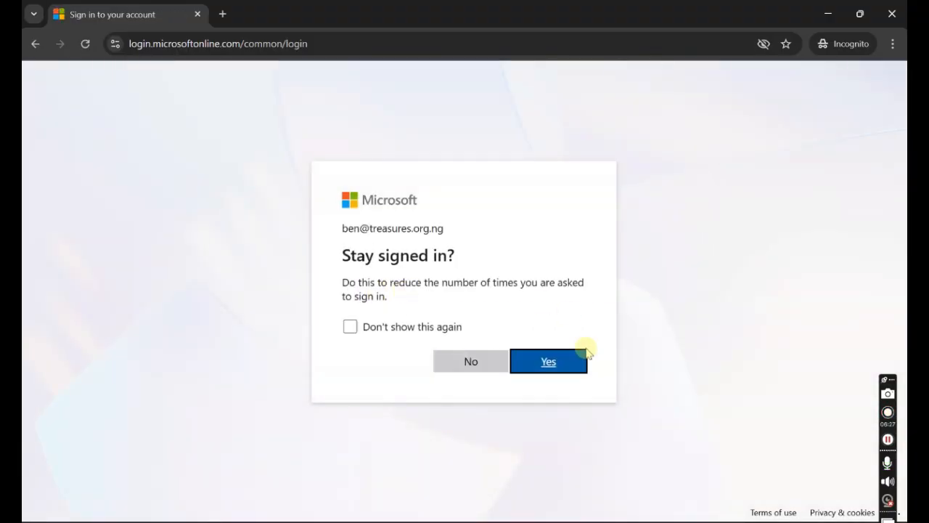
pyautogui.click(556, 371)
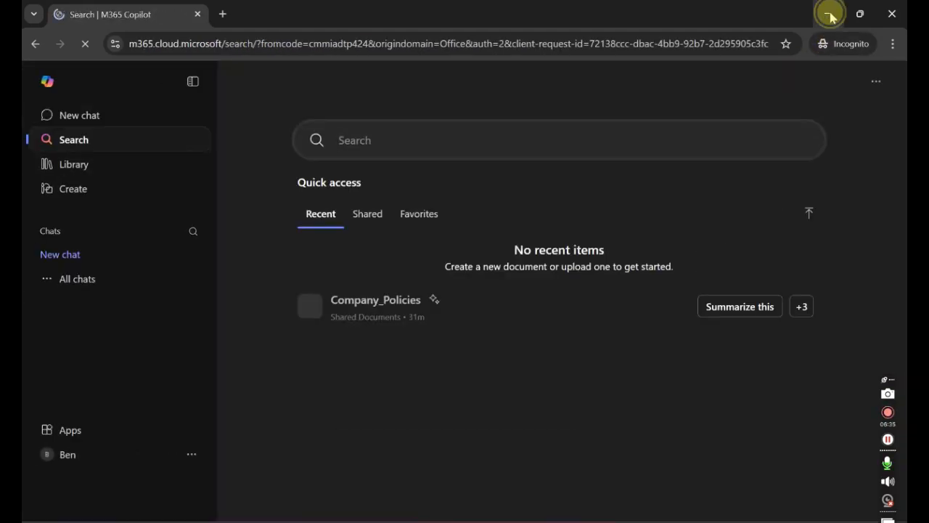
# In Entra ID Password reset Properties, set self-service password reset enabled to None and save
pyautogui.click(830, 16)
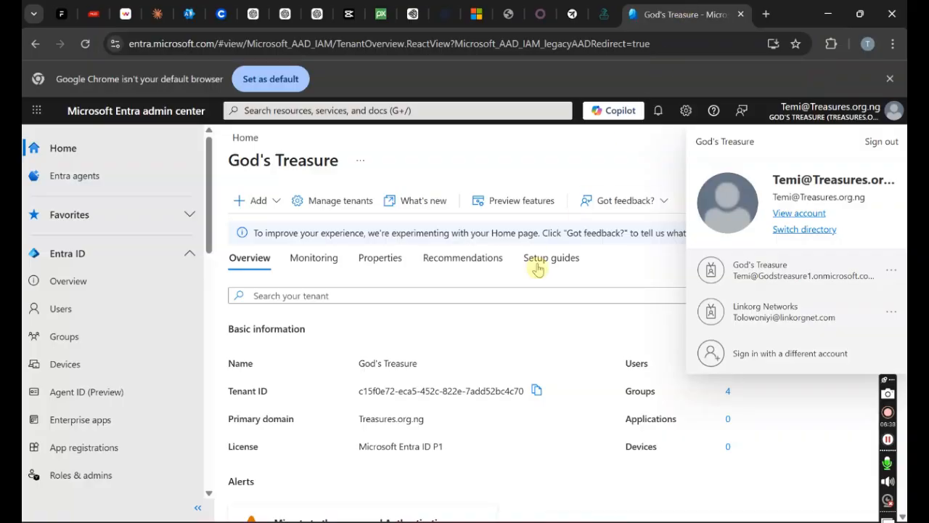
pyautogui.moveTo(212, 250)
pyautogui.mouseDown()
pyautogui.moveTo(209, 257)
pyautogui.moveTo(209, 244)
pyautogui.mouseUp()
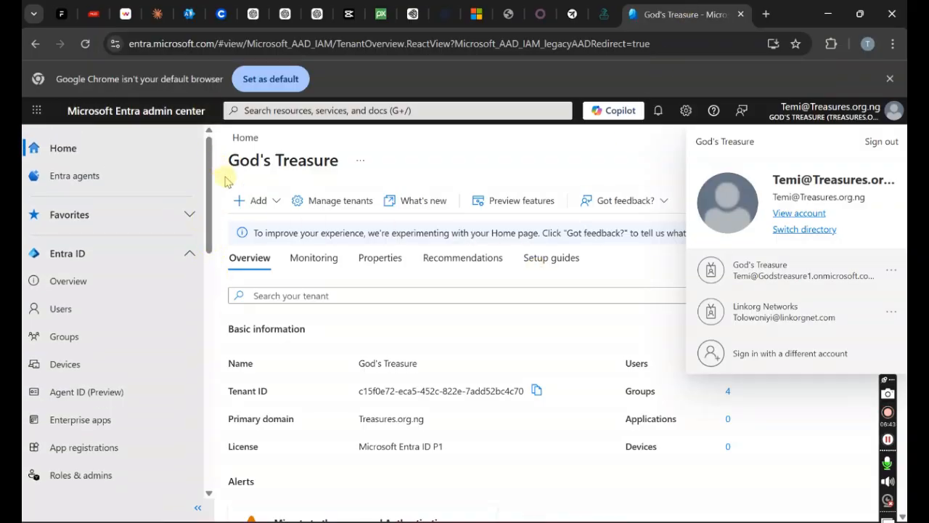
pyautogui.click(190, 254)
pyautogui.click(191, 254)
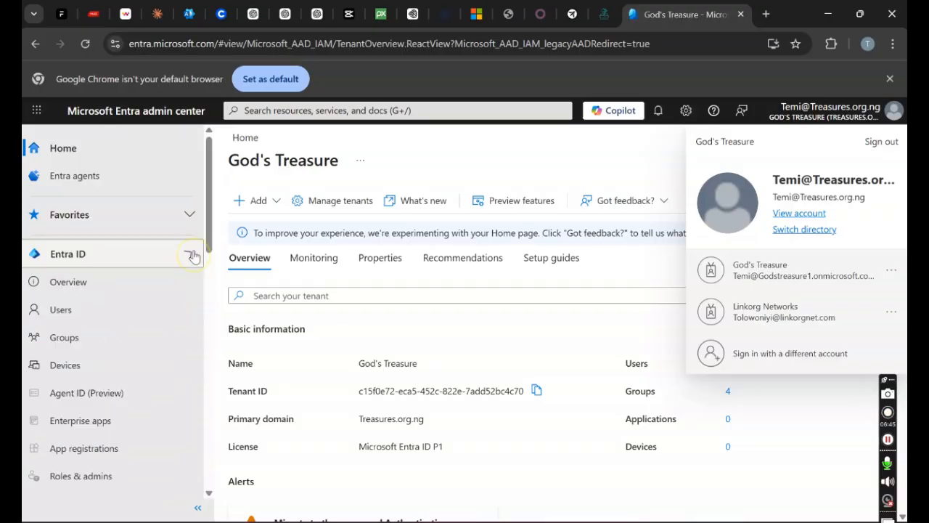
pyautogui.moveTo(211, 236); pyautogui.dragTo(208, 338)
pyautogui.click(101, 378)
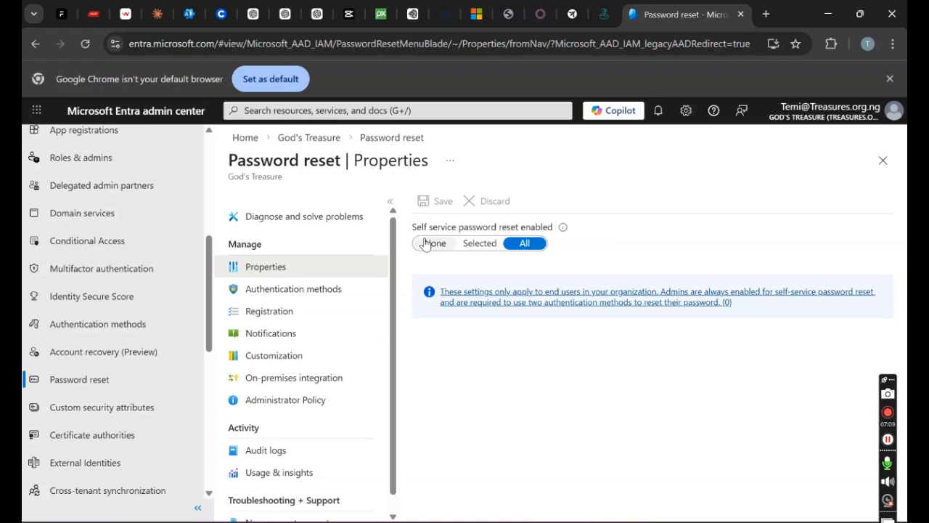
pyautogui.click(428, 244)
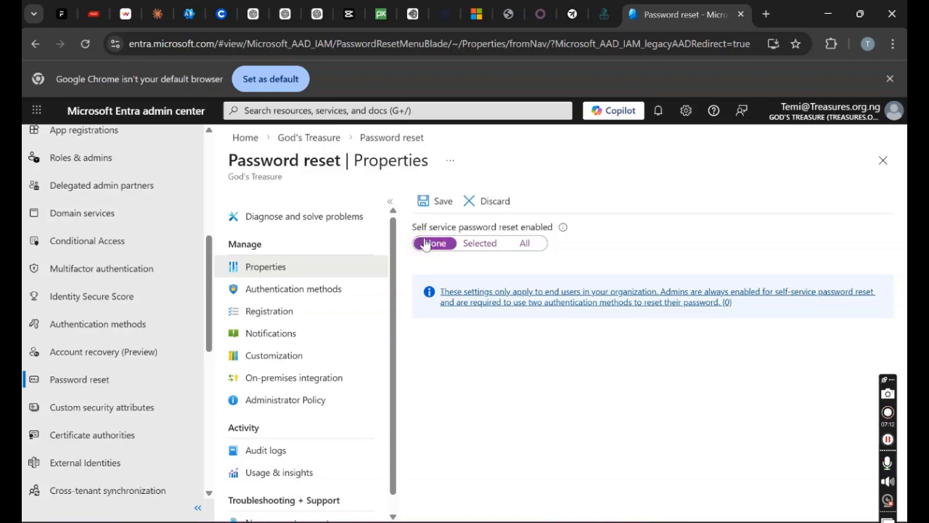
pyautogui.click(440, 204)
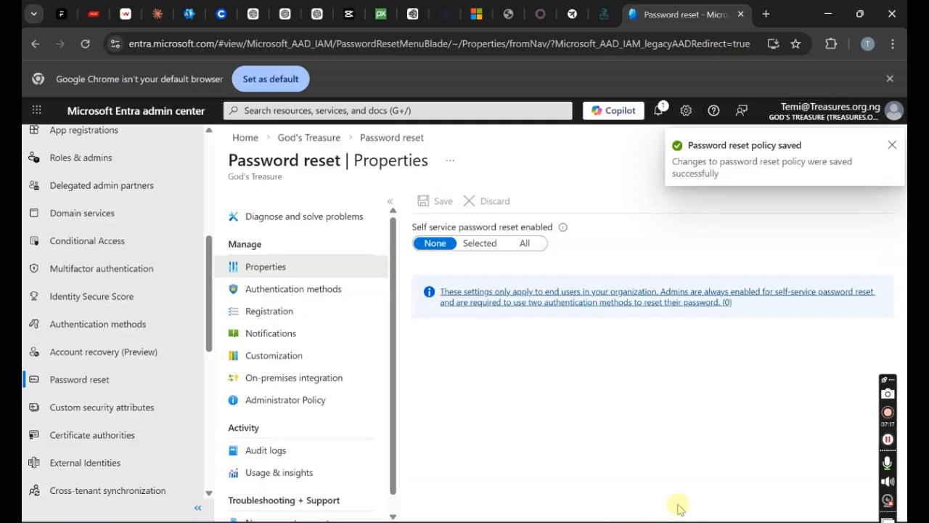
# Load office.com in a fresh tab of the user's incognito window, then close that window
pyautogui.moveTo(519, 520)
pyautogui.click(569, 498)
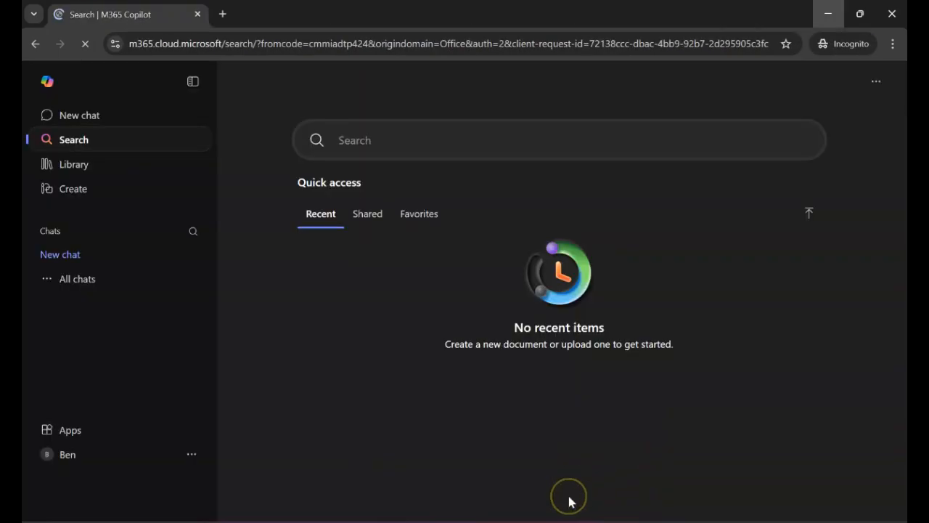
pyautogui.click(223, 14)
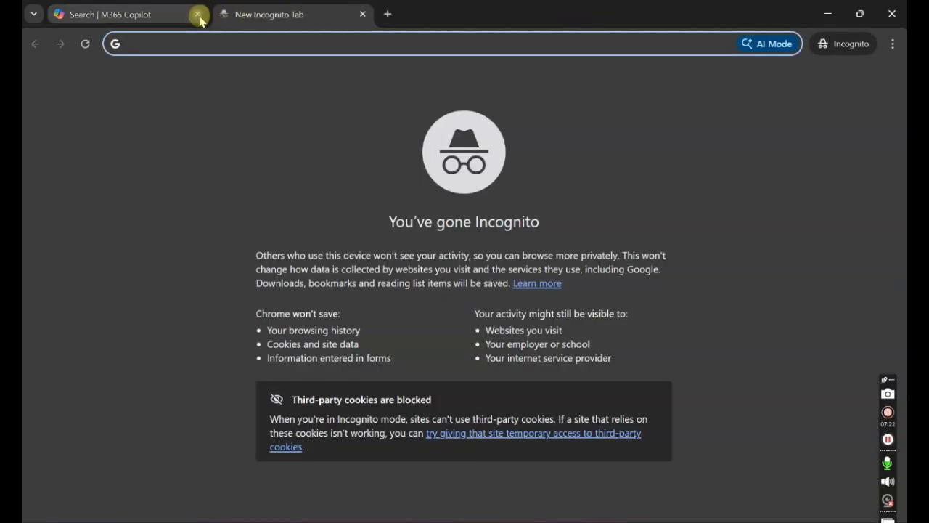
pyautogui.click(197, 15)
pyautogui.write('office.co')
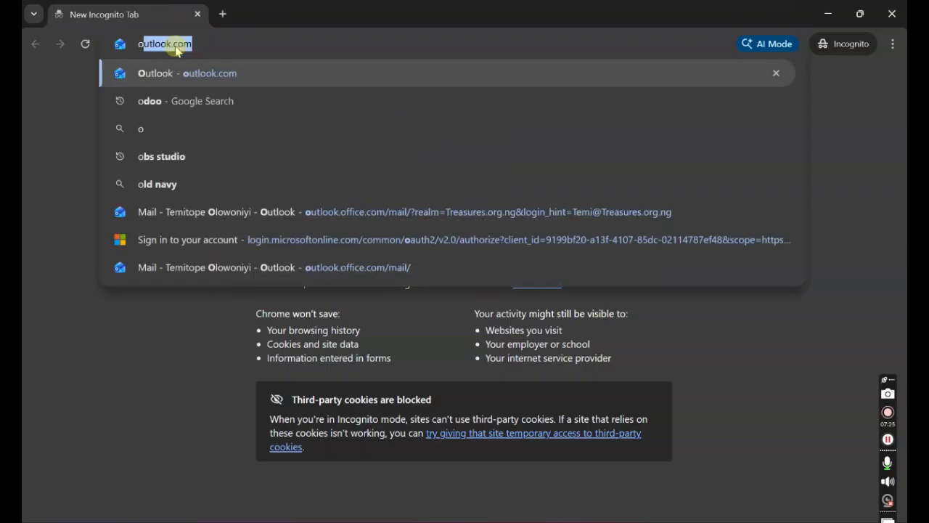
pyautogui.write('m')
pyautogui.press('Return')
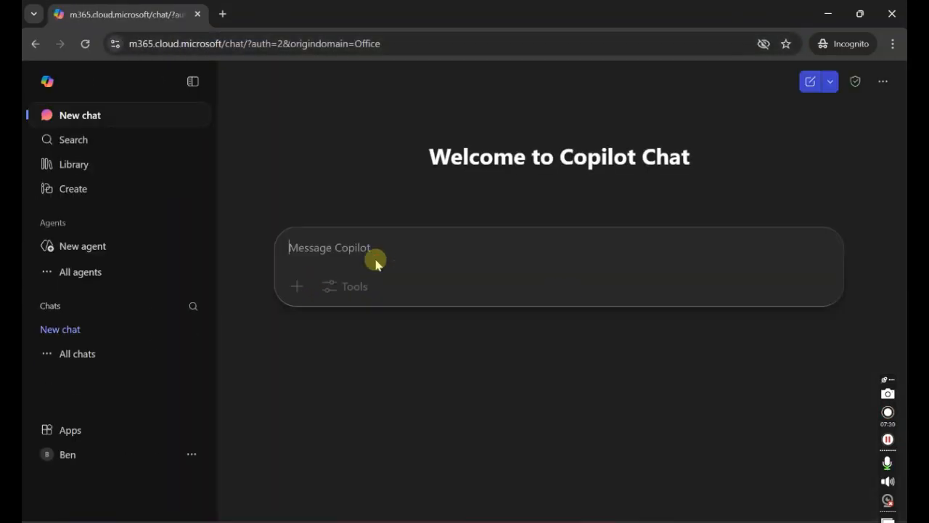
pyautogui.click(894, 15)
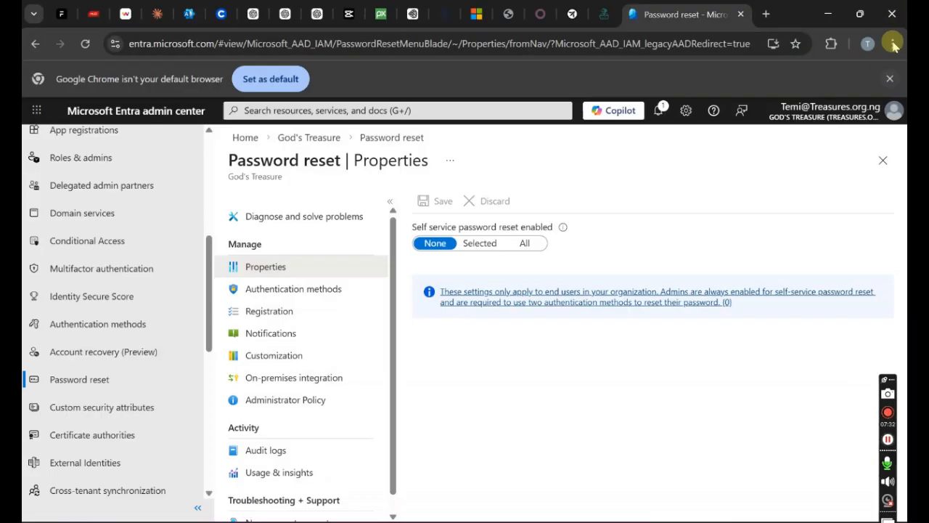
# Open office.com in a new private window and submit the test user's e-mail address
pyautogui.click(893, 43)
pyautogui.click(782, 150)
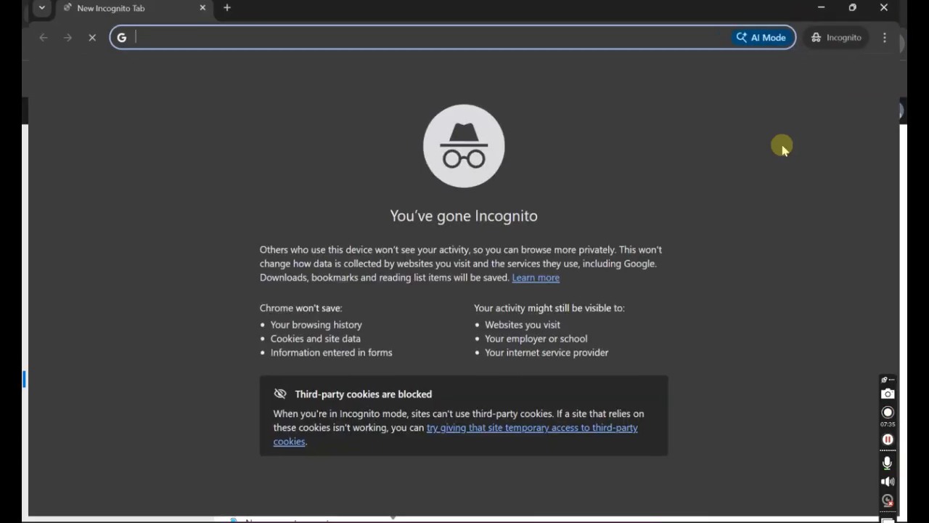
pyautogui.write('office.com')
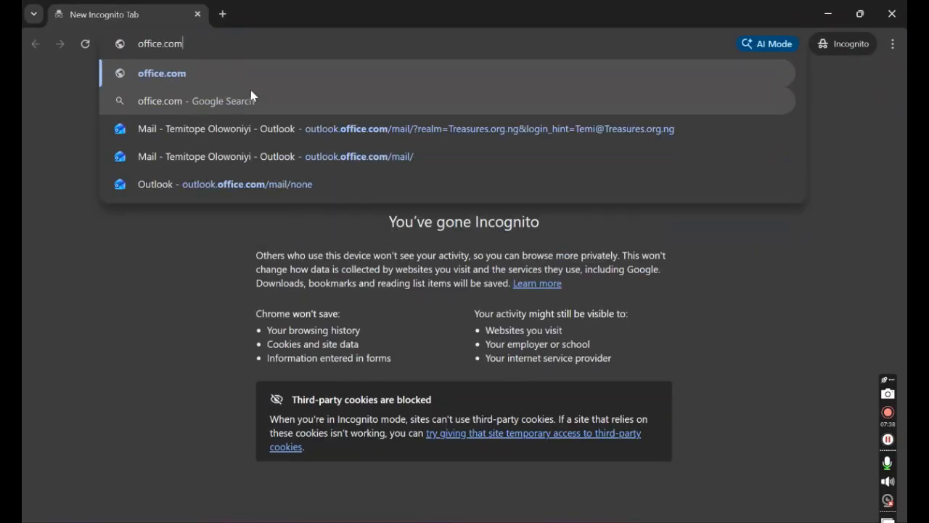
pyautogui.press('Return')
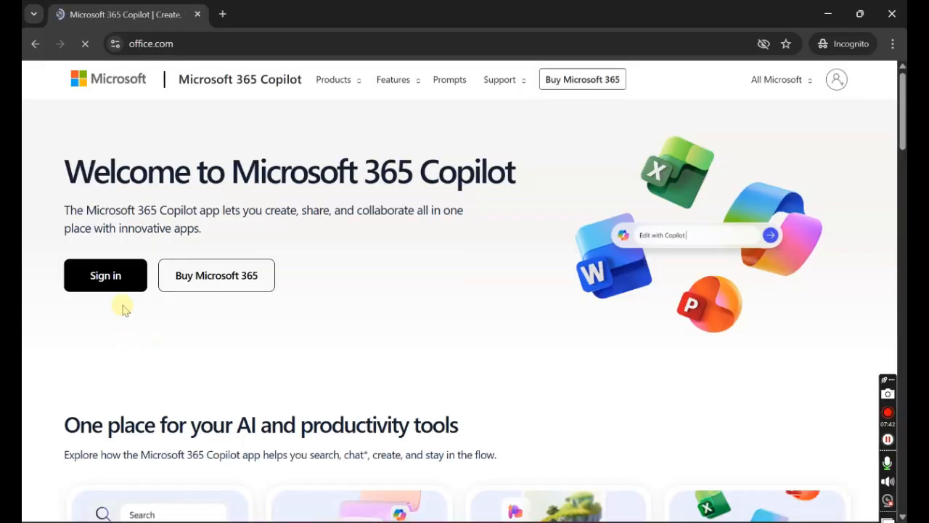
pyautogui.click(131, 285)
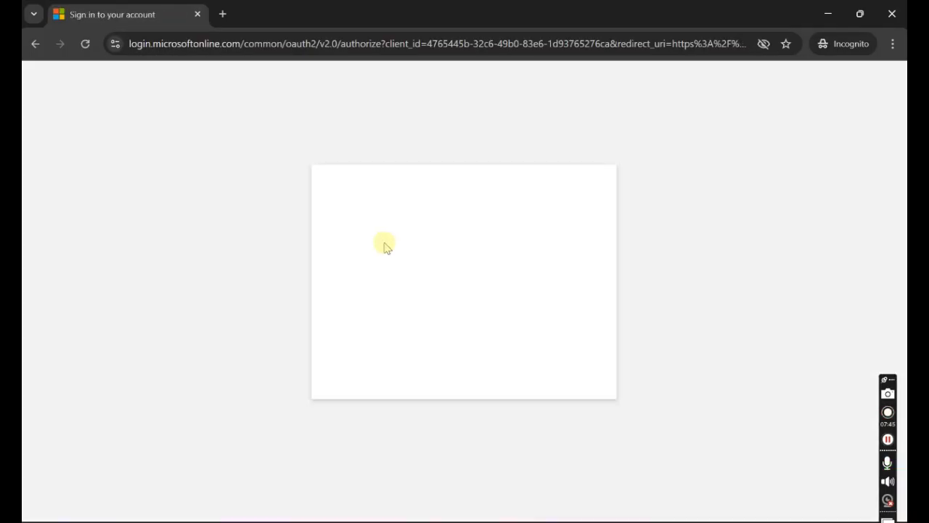
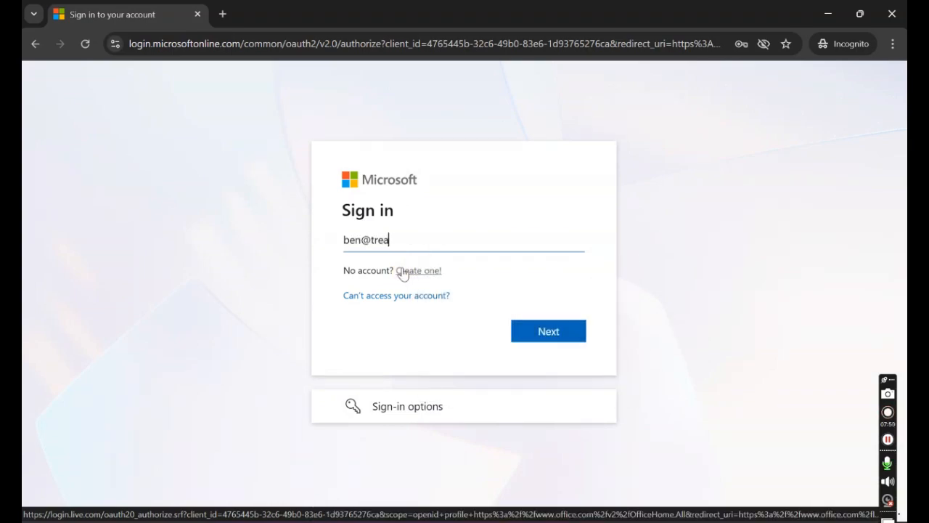
pyautogui.click(518, 333)
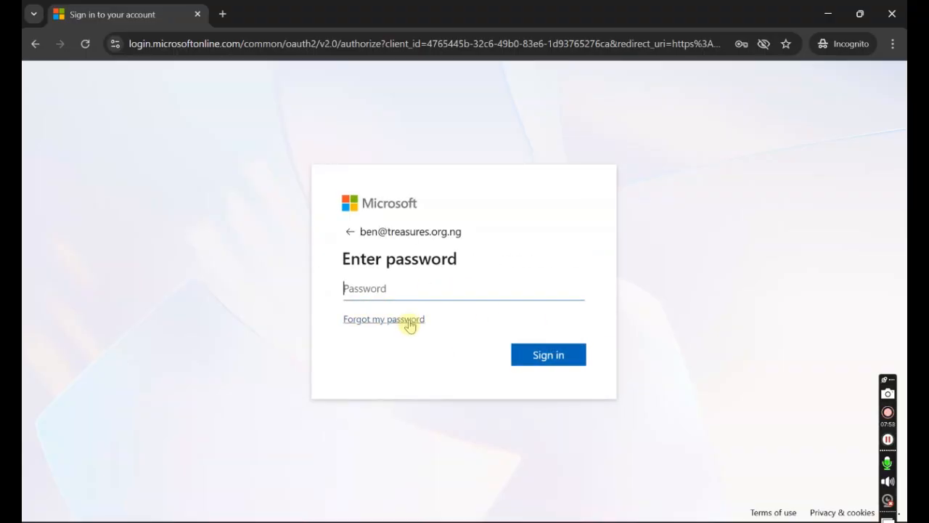
# Choose Forgot my password, enter captcha 'XXSd3', continue, then switch back to the Entra window
pyautogui.click(409, 321)
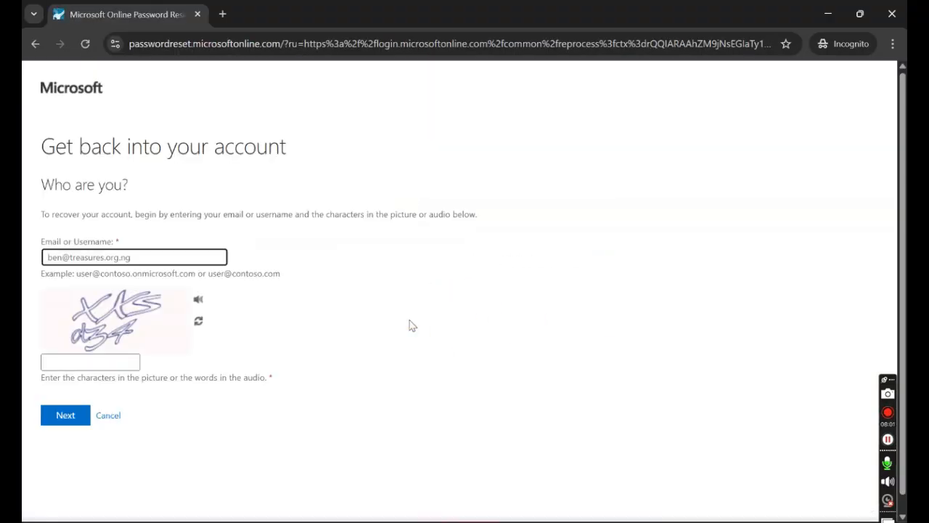
pyautogui.click(112, 363)
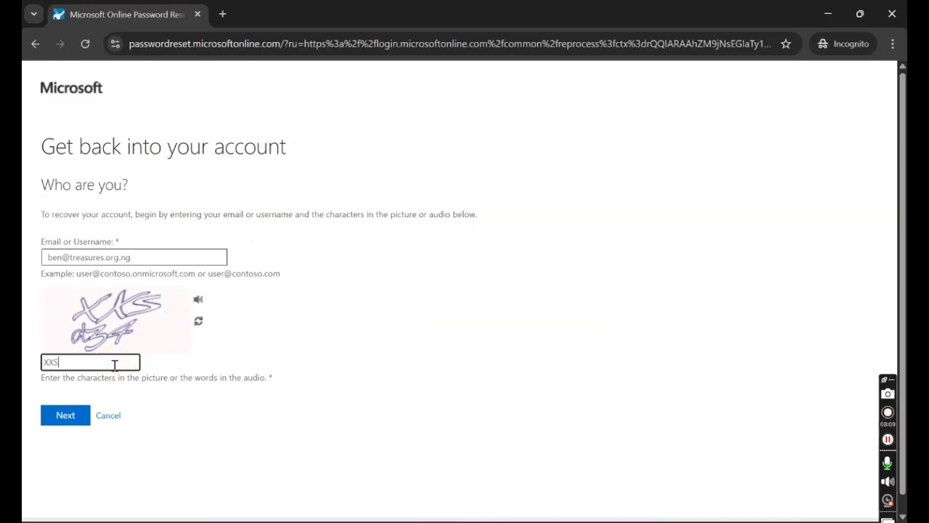
pyautogui.write('XXSd34')
pyautogui.click(59, 421)
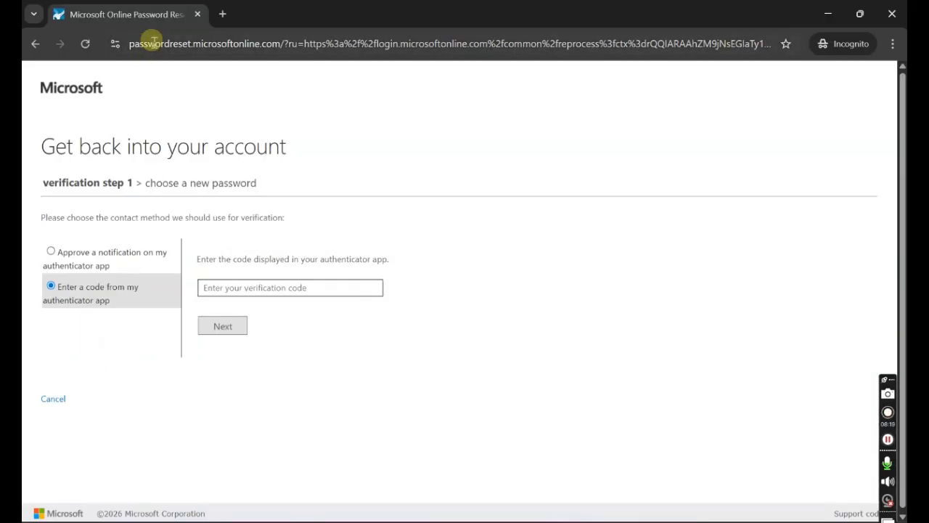
pyautogui.hotkey('alt', 'Tab')
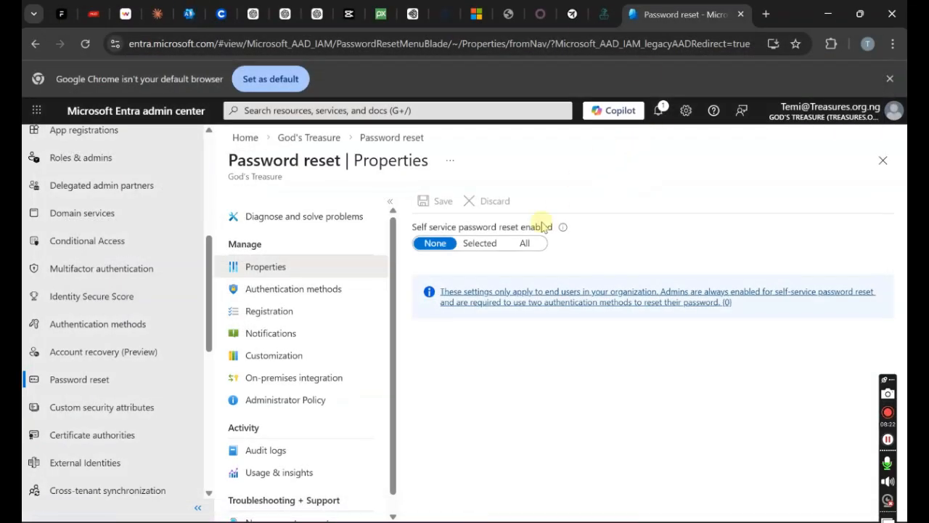
# Reload Password reset and check Properties still shows self-service password reset set to None
pyautogui.click(84, 44)
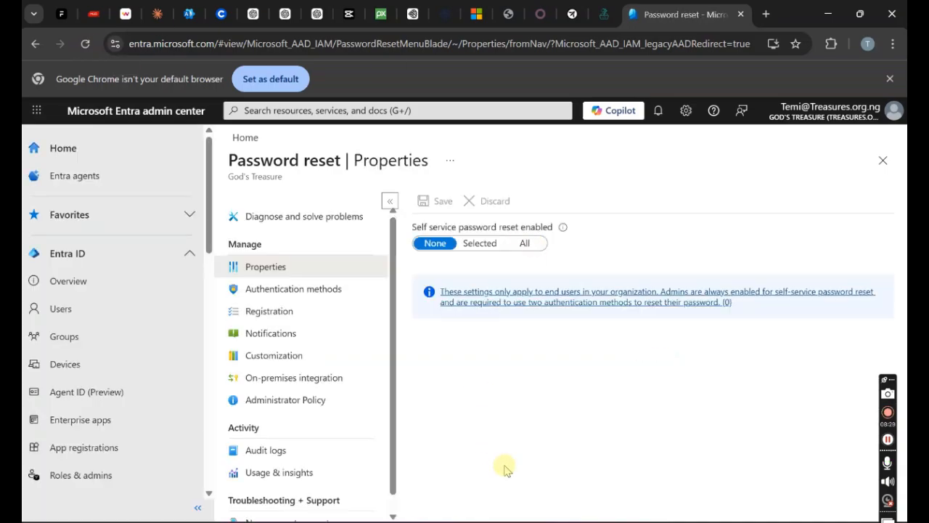
pyautogui.click(341, 289)
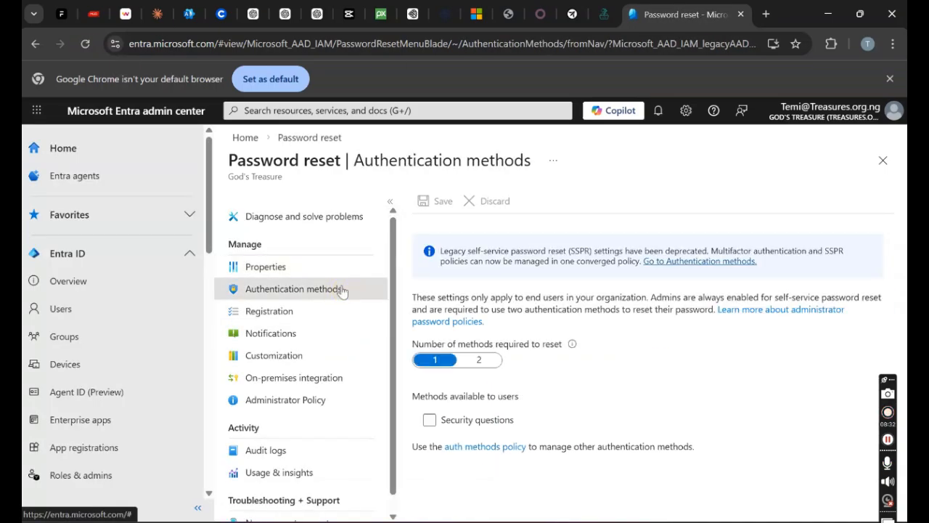
pyautogui.click(304, 264)
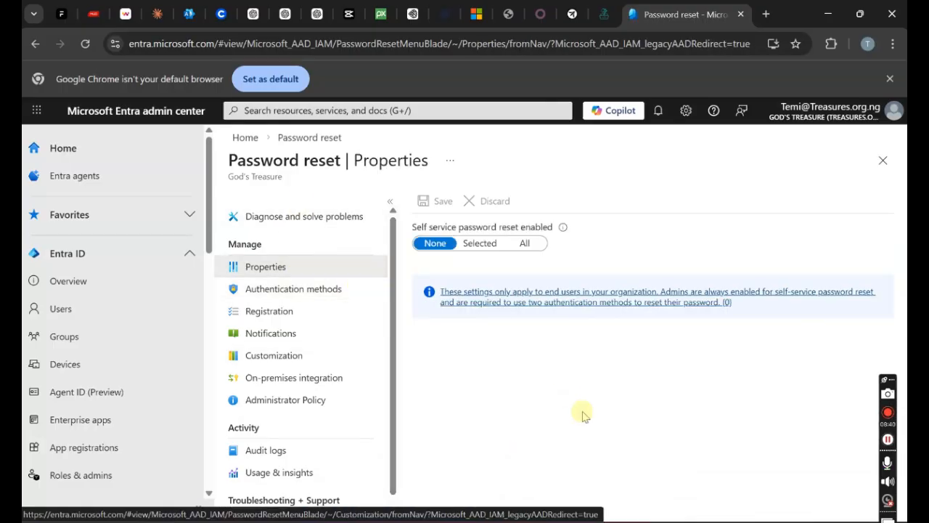
# Open a new InPrivate window from the Edge taskbar icon
pyautogui.moveTo(541, 521)
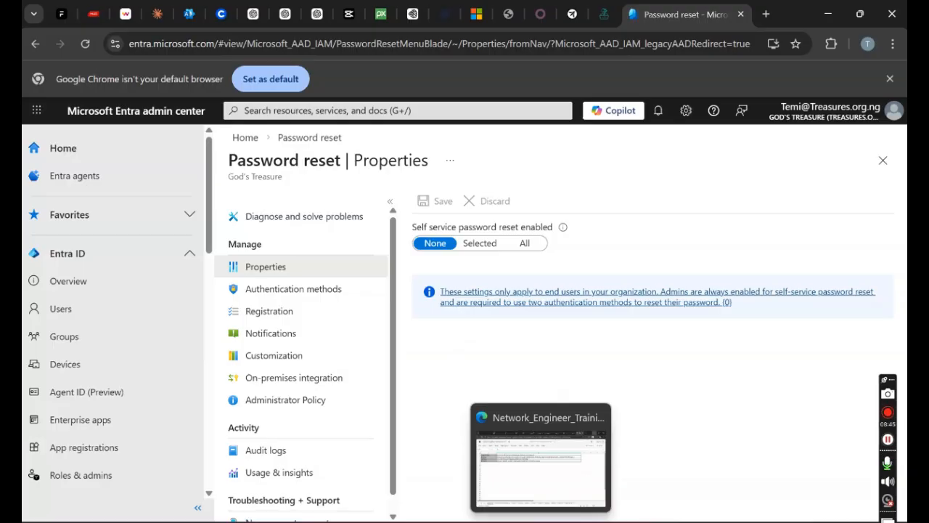
pyautogui.rightClick(541, 522)
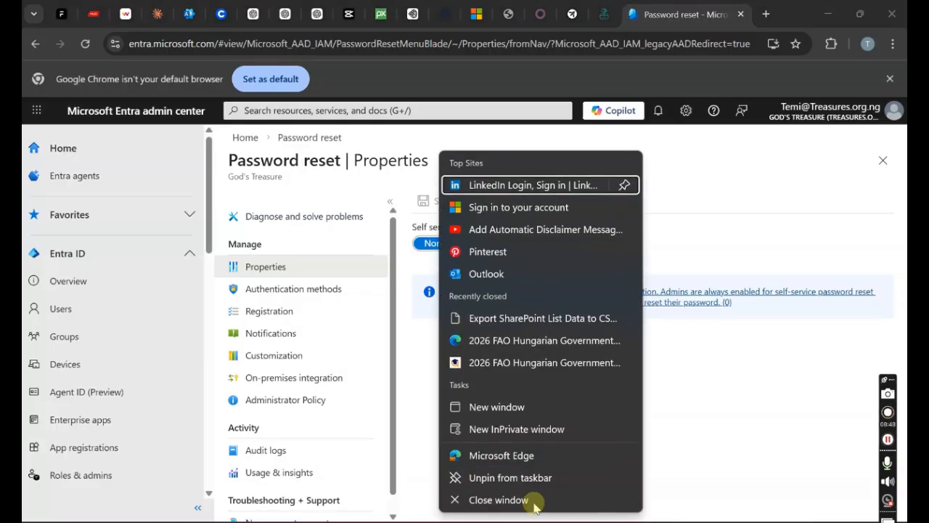
pyautogui.click(546, 430)
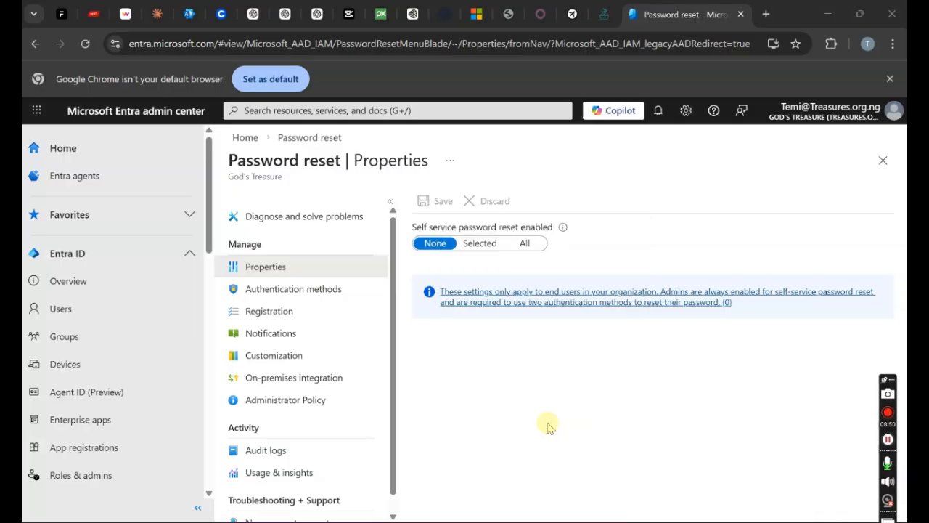
# Go to office.com and submit the test user's e-mail address to sign in
pyautogui.write('office.c')
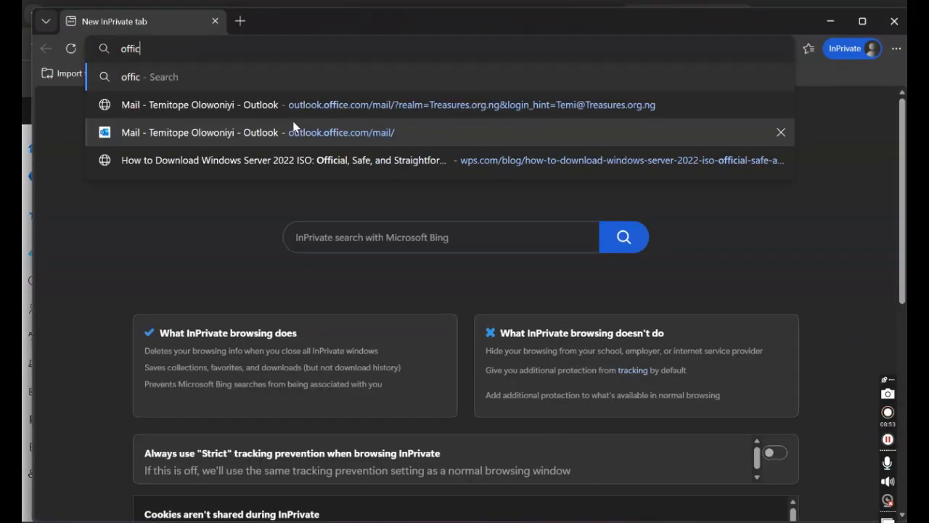
pyautogui.write('om')
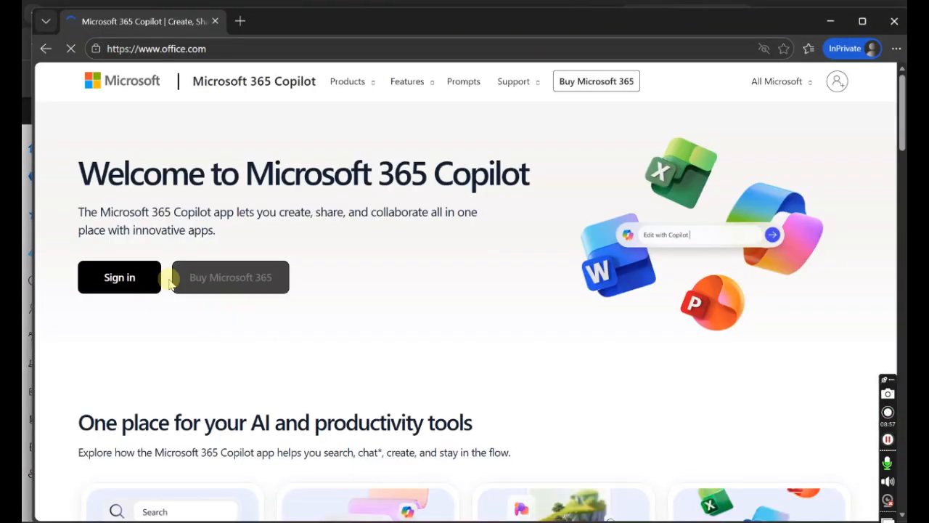
pyautogui.click(142, 291)
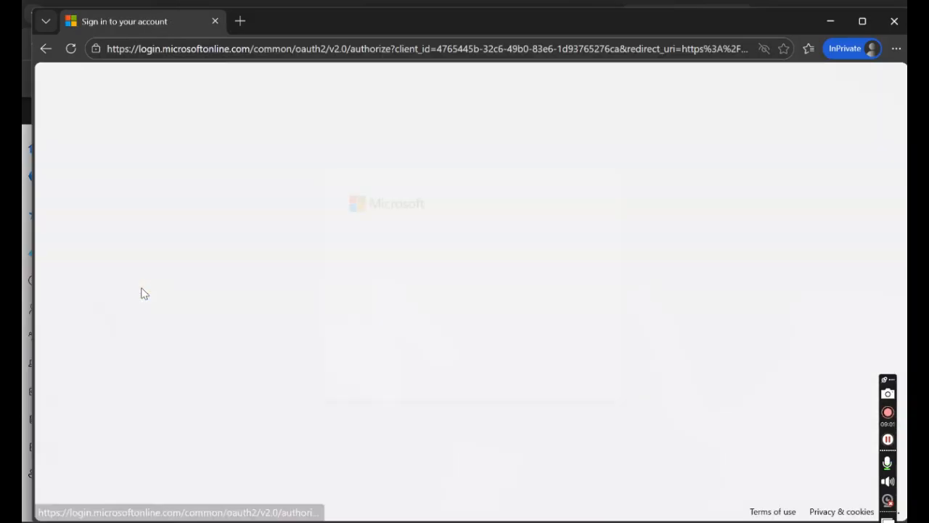
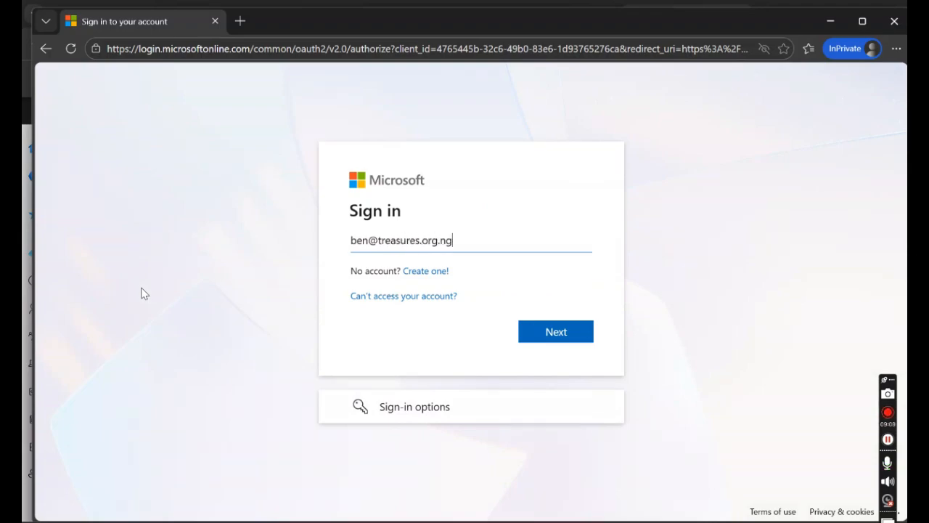
pyautogui.click(569, 337)
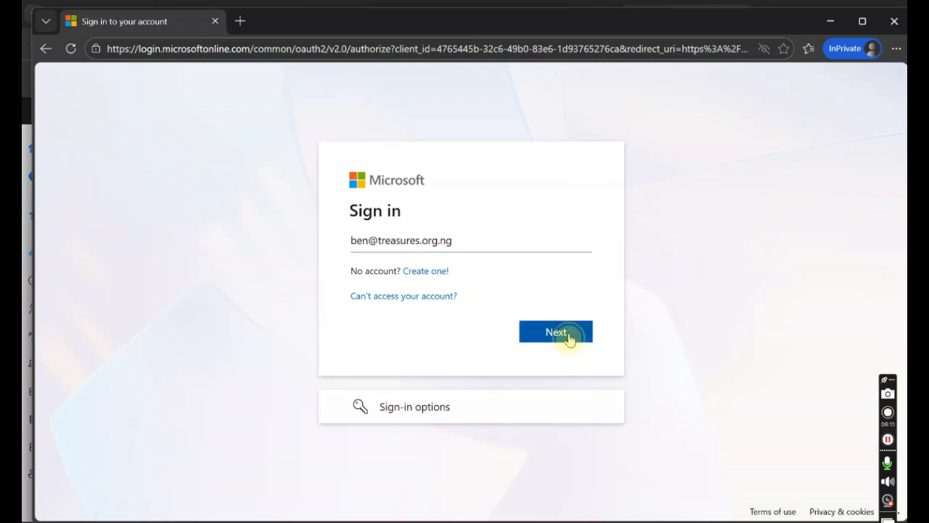
# Choose Forgot my password and pass the captcha with 'R3KKP'
pyautogui.click(410, 319)
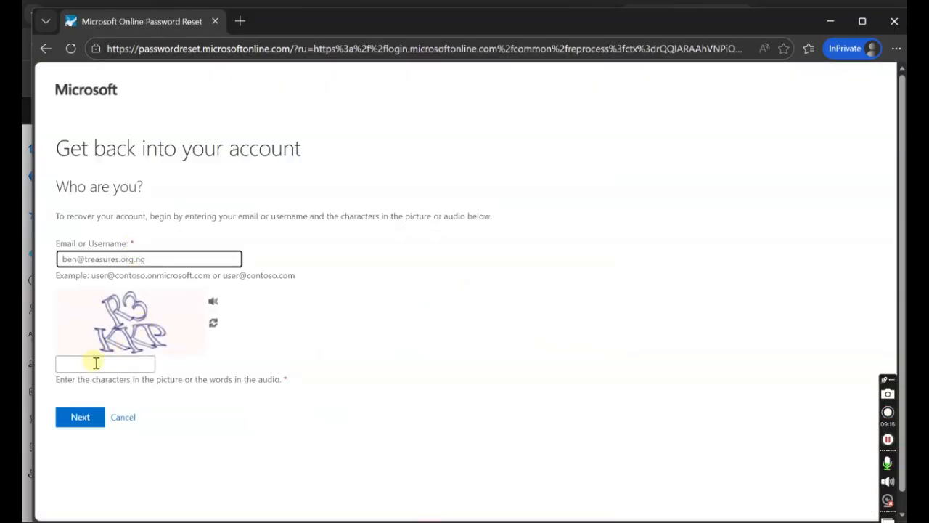
pyautogui.click(93, 364)
pyautogui.write('R3KKP')
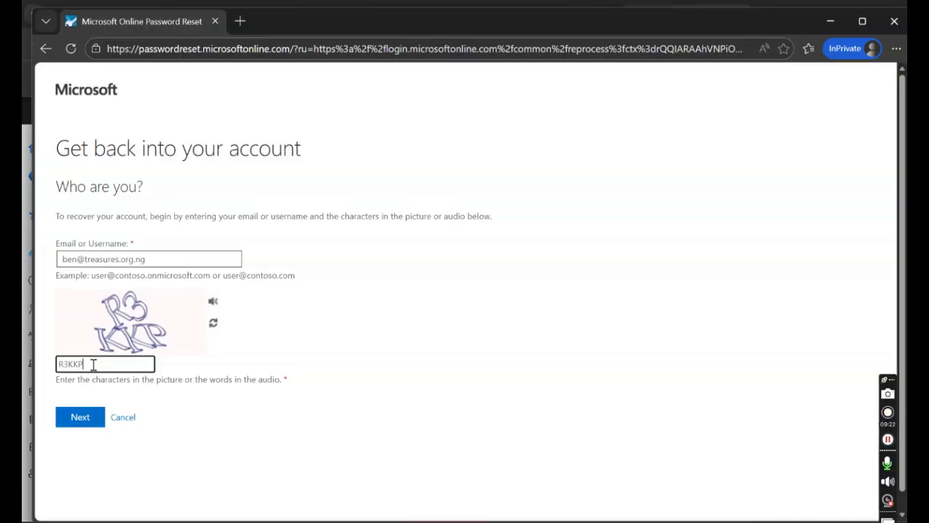
pyautogui.click(80, 425)
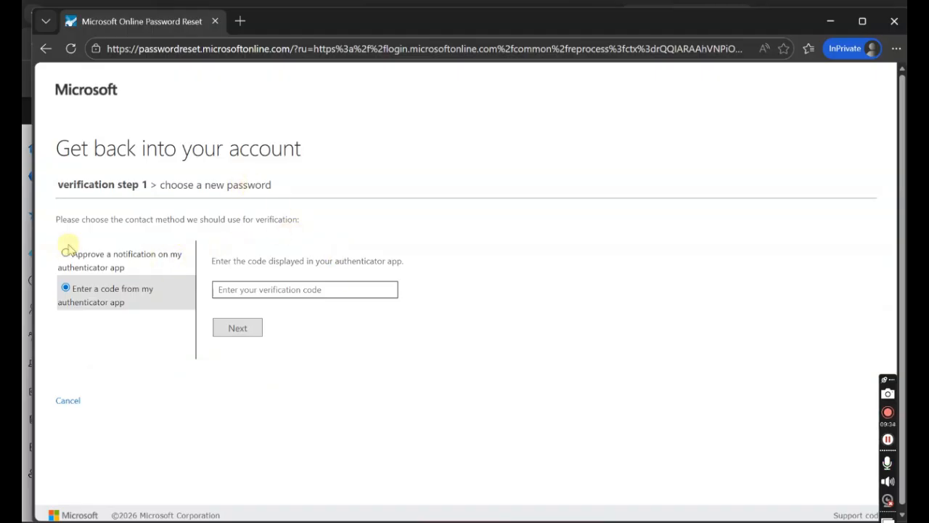
# Send an authenticator app approval notification, then close the private window
pyautogui.moveTo(66, 259); pyautogui.dragTo(195, 268)
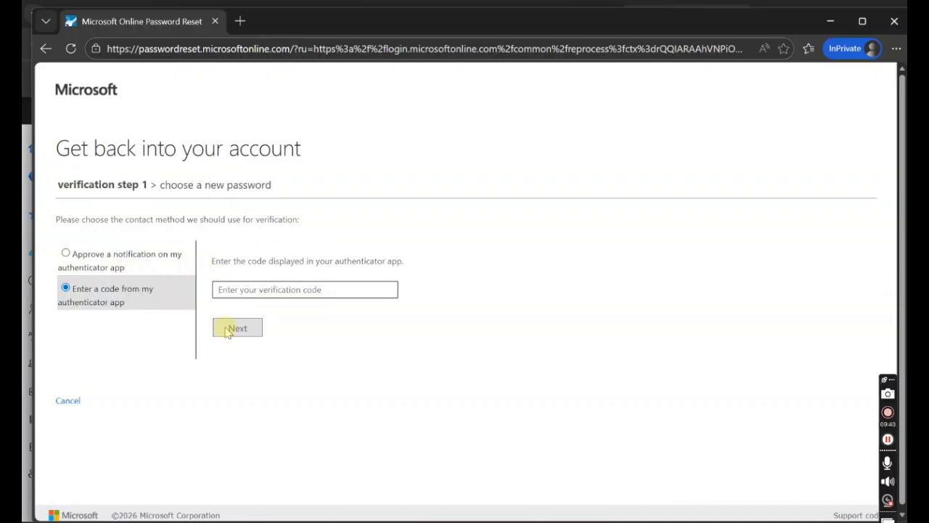
pyautogui.click(65, 253)
pyautogui.click(282, 275)
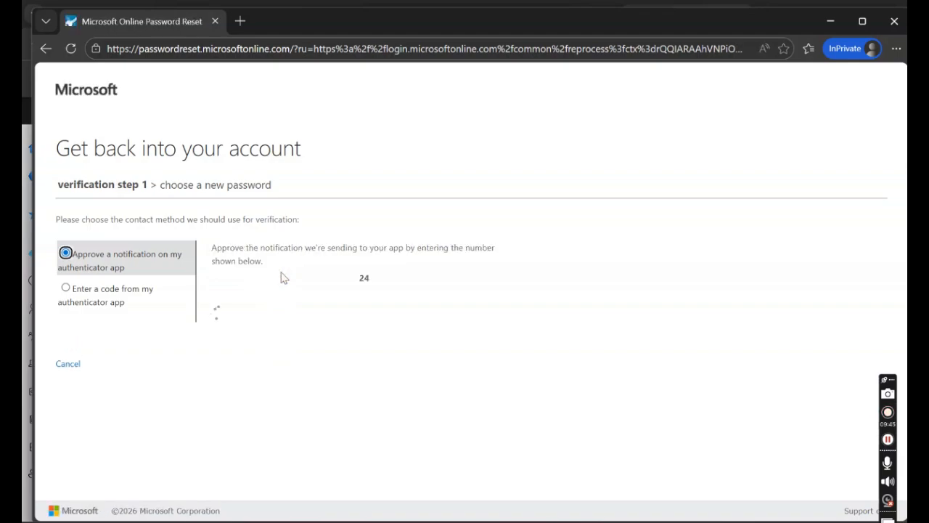
pyautogui.click(893, 22)
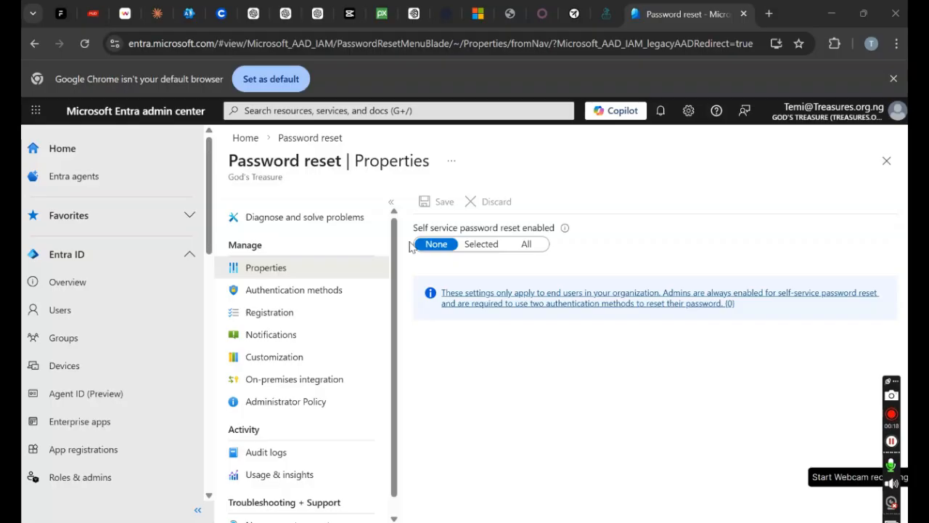
# Open Chrome's three-dot main menu
pyautogui.click(897, 43)
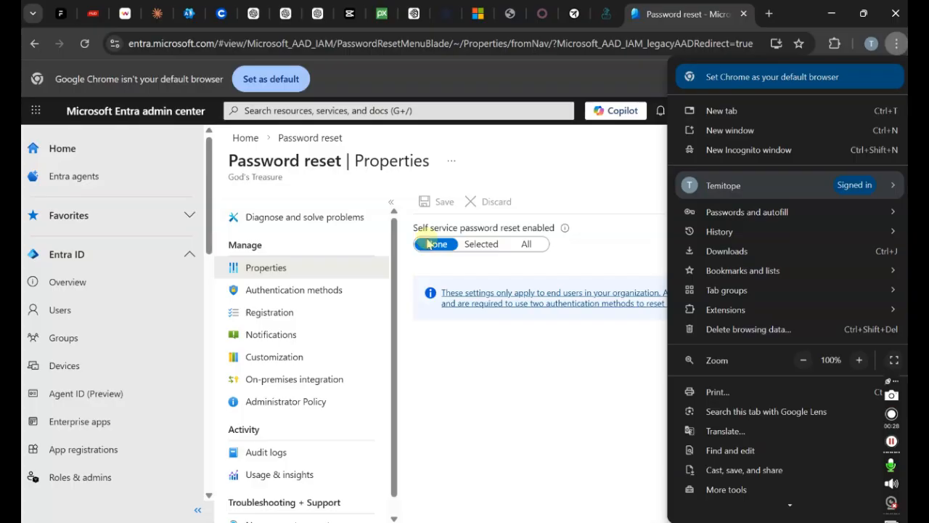
# In a new Incognito window, go to office.com and submit the test user's e-mail to sign in
pyautogui.click(698, 151)
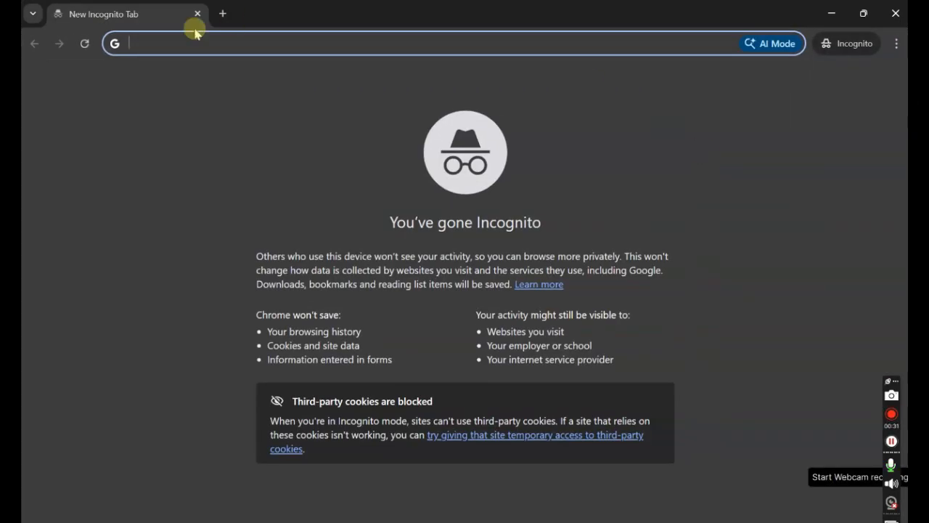
pyautogui.write('office')
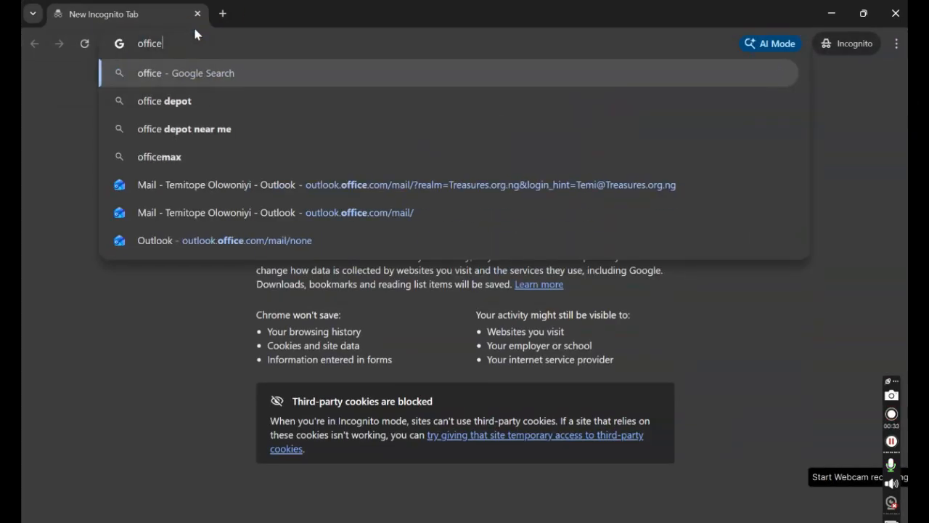
pyautogui.write('.com')
pyautogui.press('Return')
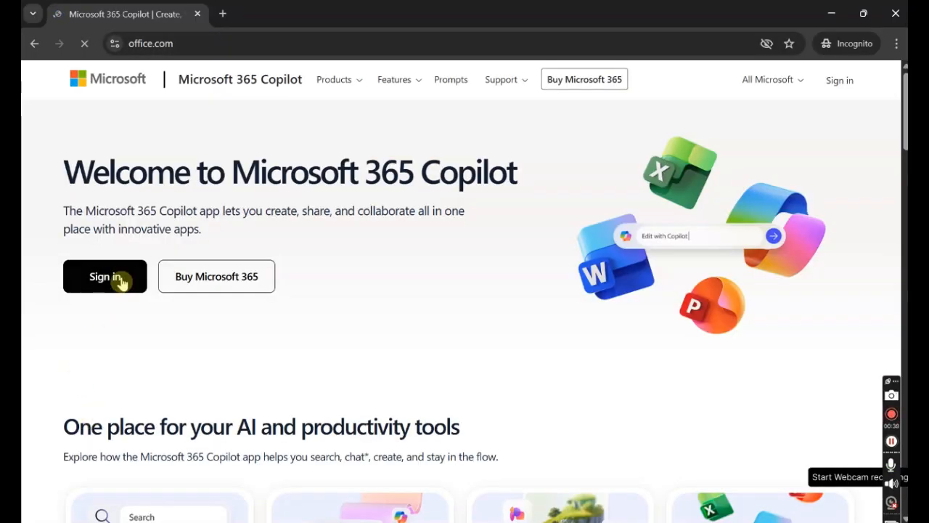
pyautogui.click(119, 285)
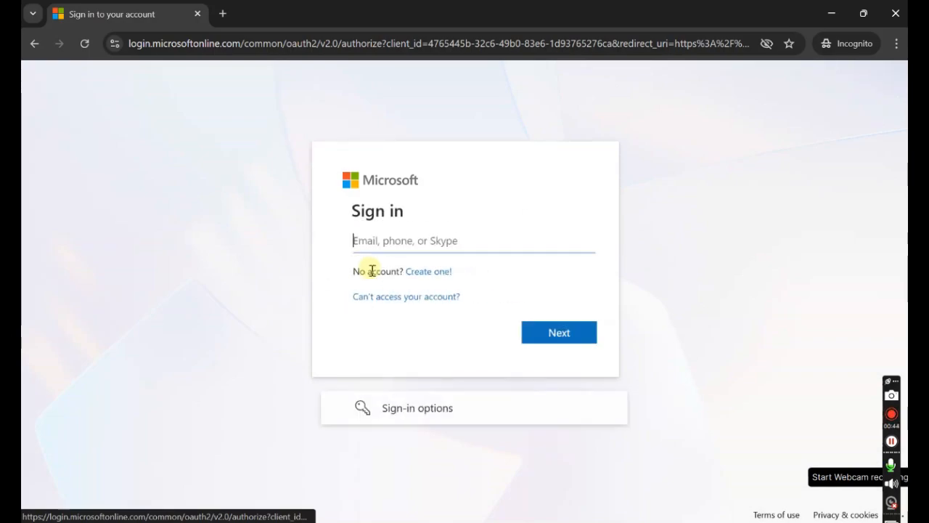
pyautogui.click(373, 234)
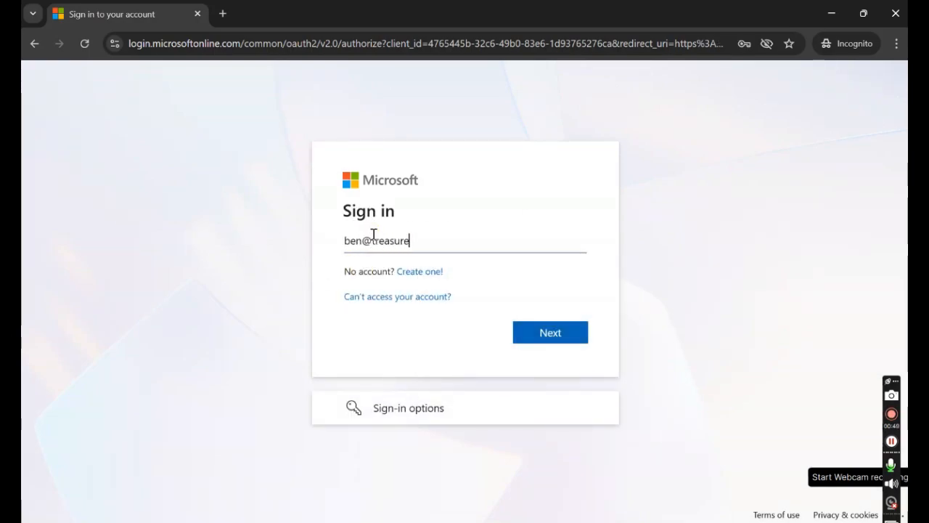
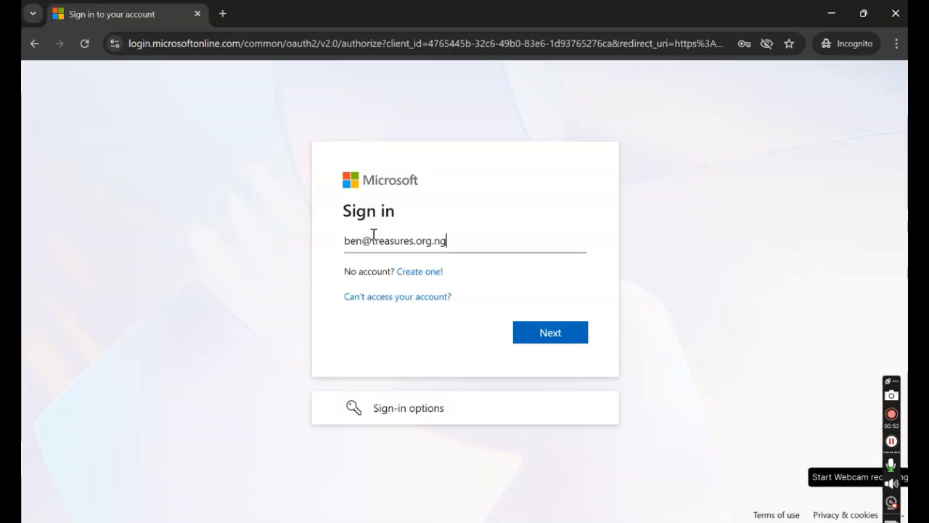
pyautogui.click(541, 325)
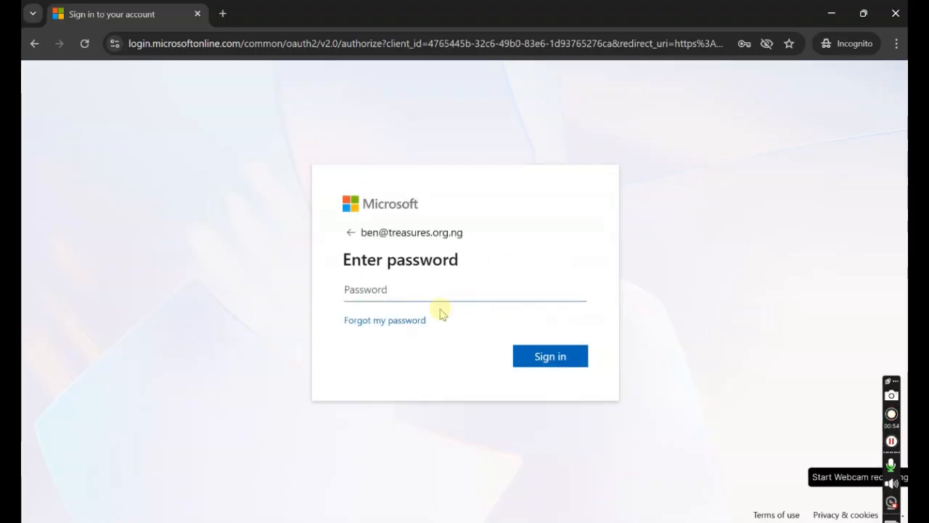
# Try Forgot my password with the captcha, get the 'We're sorry' refusal, and close the window
pyautogui.click(405, 322)
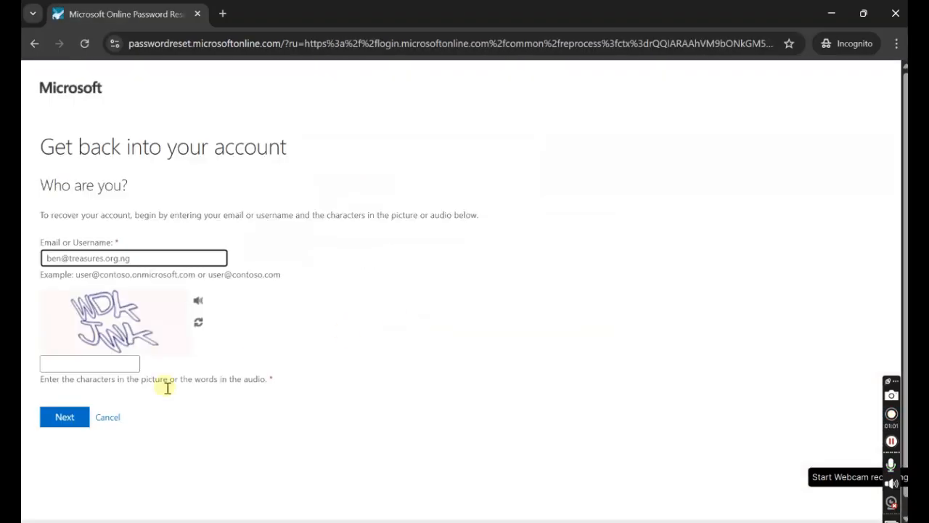
pyautogui.click(103, 365)
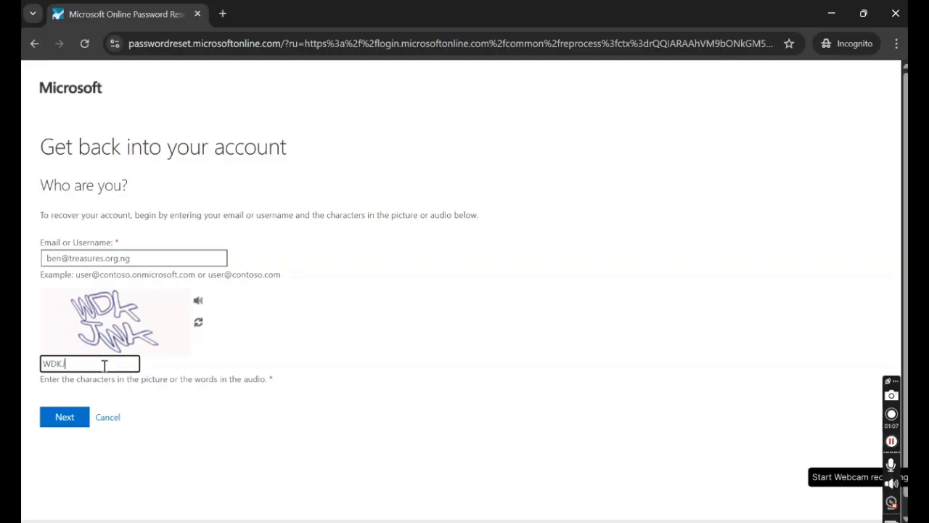
pyautogui.click(78, 418)
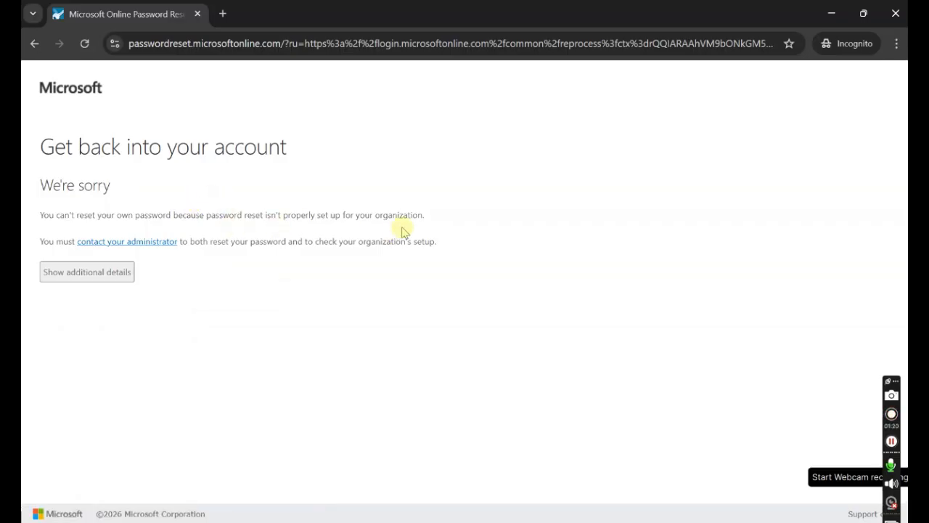
pyautogui.click(895, 16)
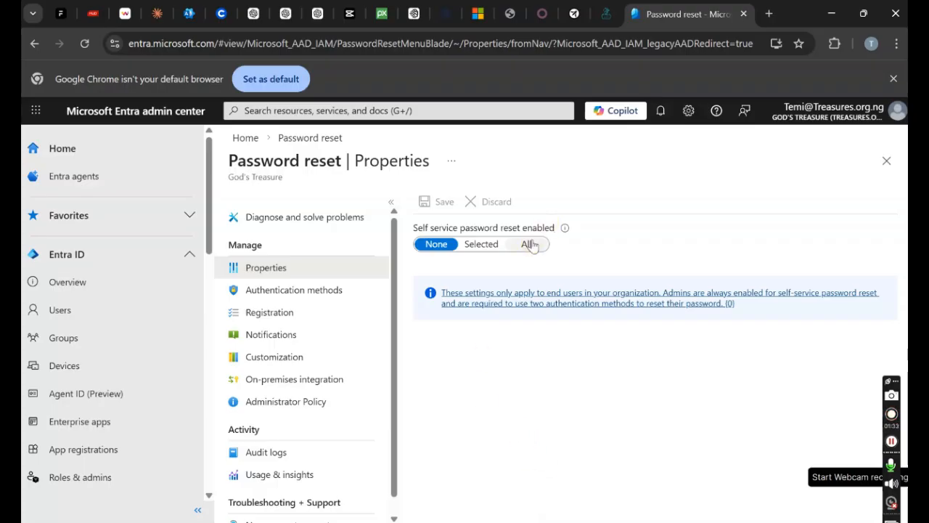
# Bring up the Microsoft Learn tutorial on enabling self-service password reset
pyautogui.click(478, 13)
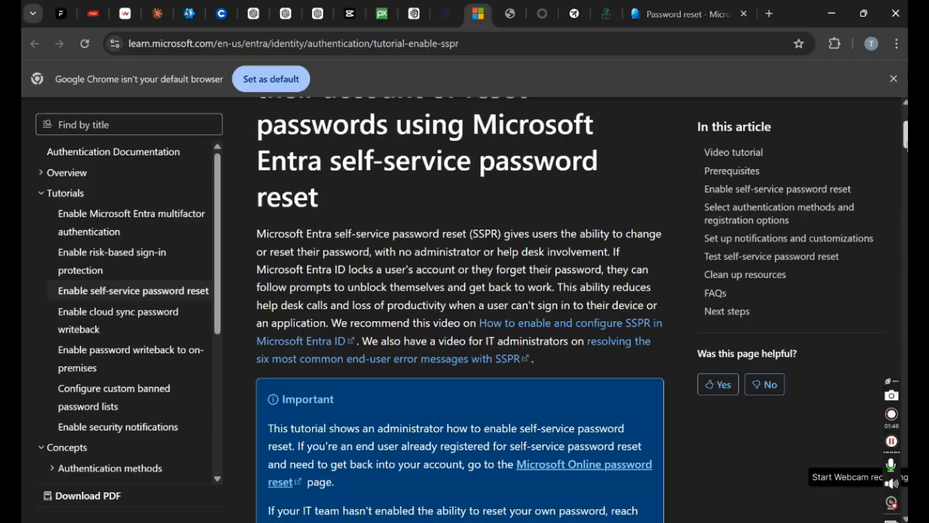
# Read the SSPR tutorial, then go back to the Entra Password reset Properties page showing None
pyautogui.click(902, 141)
pyautogui.click(687, 14)
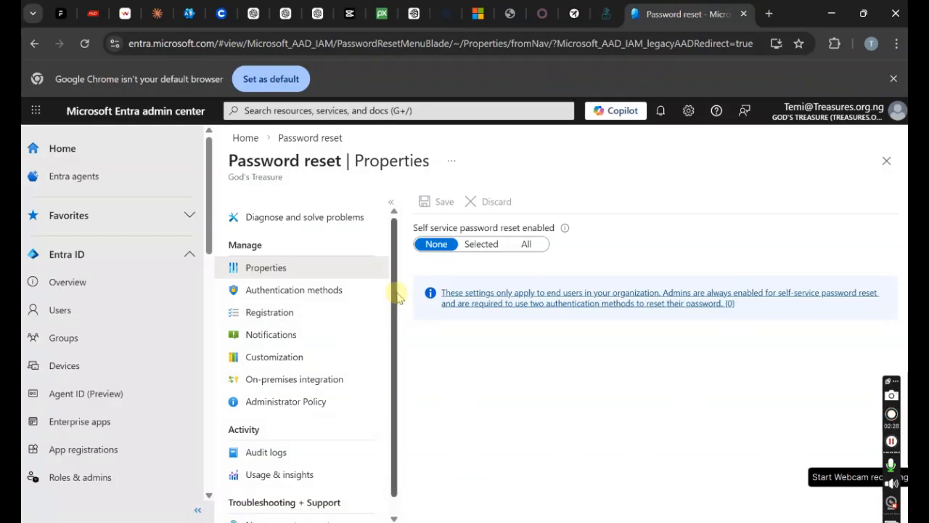
pyautogui.scroll(-1, 395, 305)
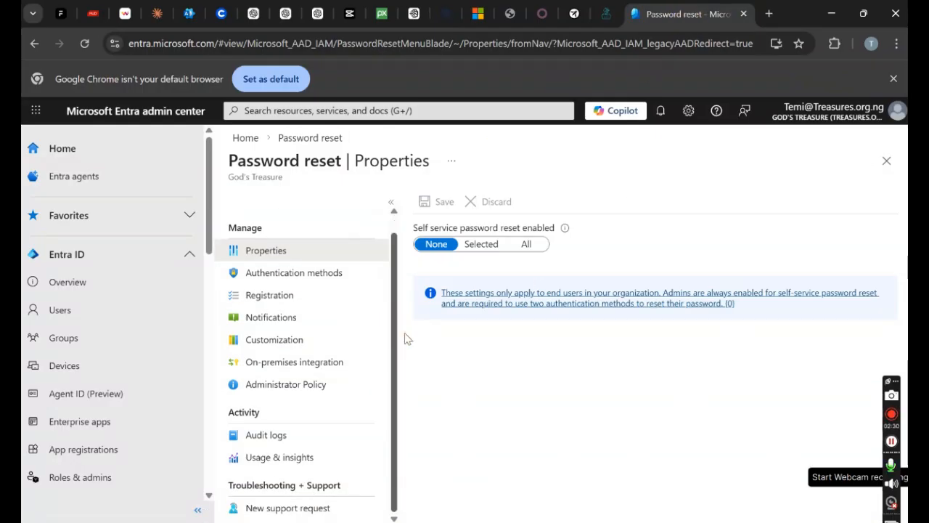
pyautogui.moveTo(213, 208)
pyautogui.mouseDown()
pyautogui.moveTo(227, 363)
pyautogui.moveTo(207, 493)
pyautogui.moveTo(211, 203)
pyautogui.mouseUp()
pyautogui.click(210, 202)
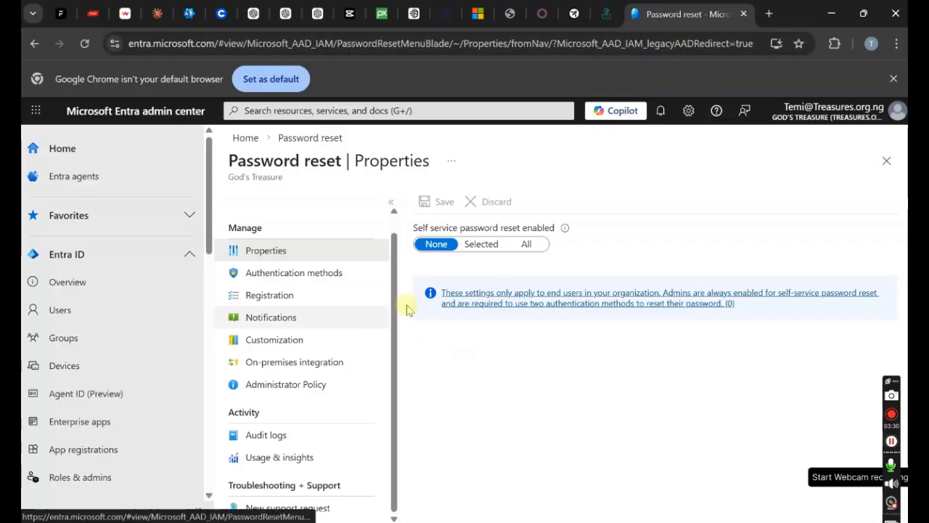
pyautogui.moveTo(393, 300); pyautogui.dragTo(394, 266)
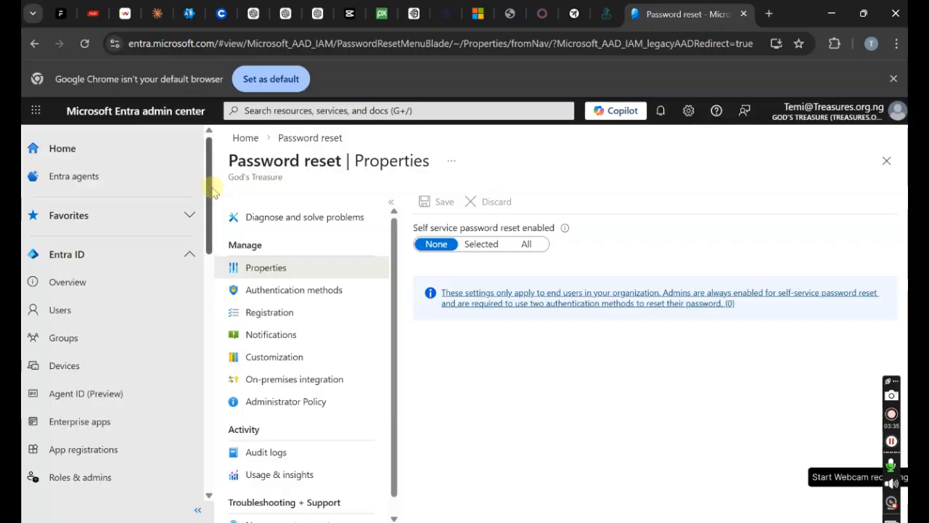
pyautogui.click(892, 418)
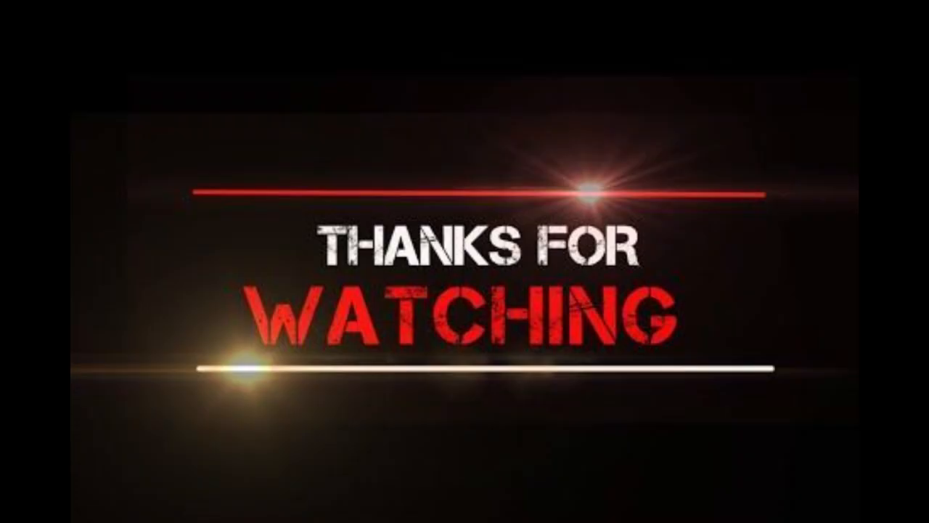